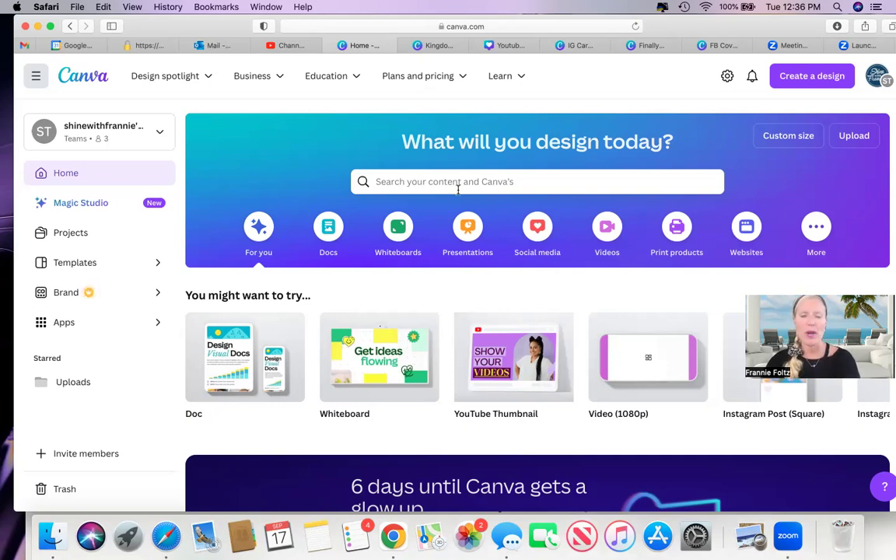
# - Search for "youtube thumbnail" and browse the resulting templates down to the daily vlog designs
pyautogui.click(507, 182)
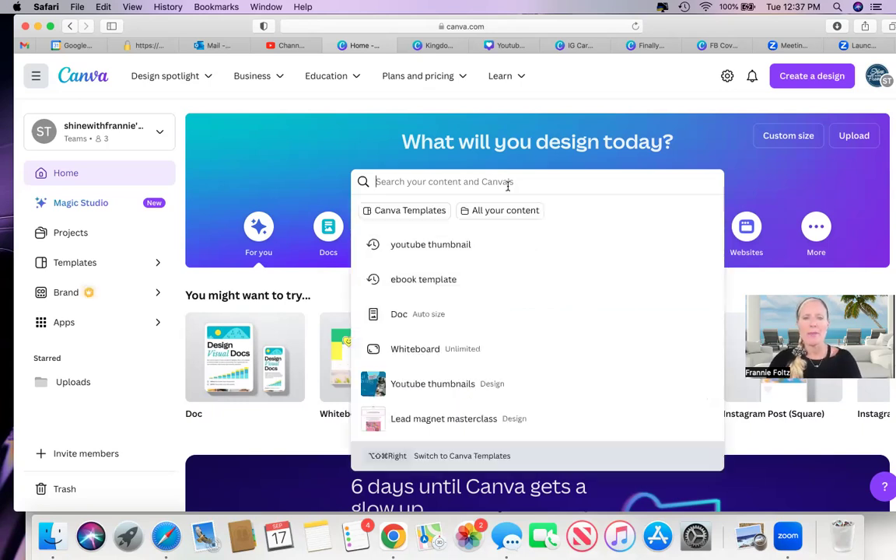
pyautogui.click(441, 247)
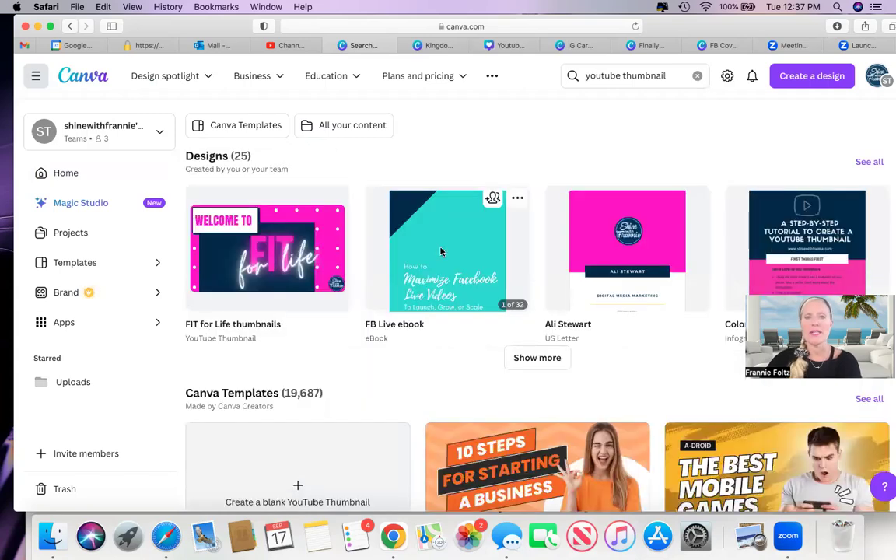
pyautogui.scroll(-5, 464, 331)
pyautogui.scroll(-1, 464, 330)
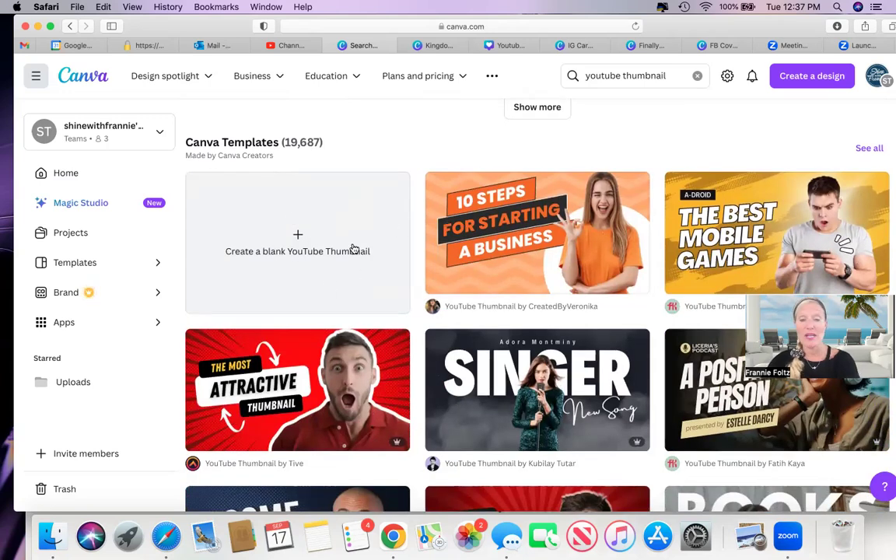
pyautogui.scroll(-5, 639, 285)
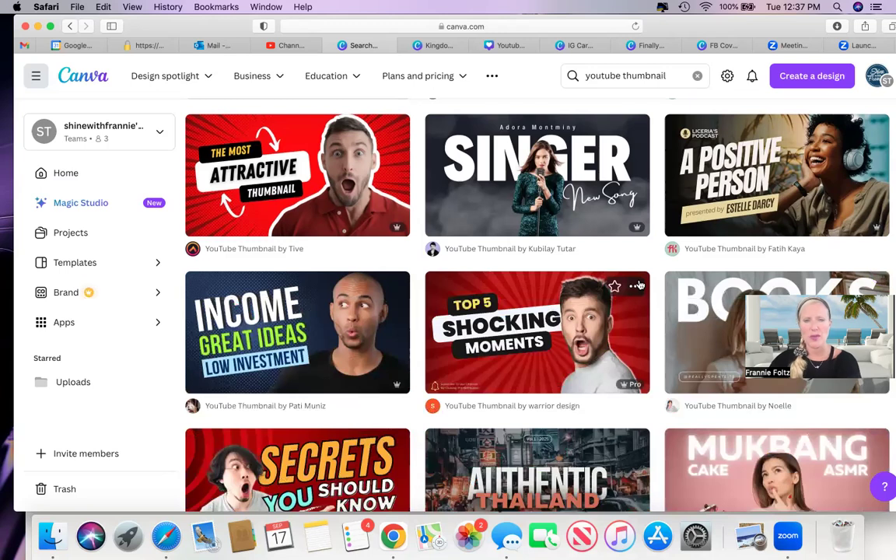
pyautogui.scroll(-5, 637, 286)
pyautogui.scroll(5, 637, 286)
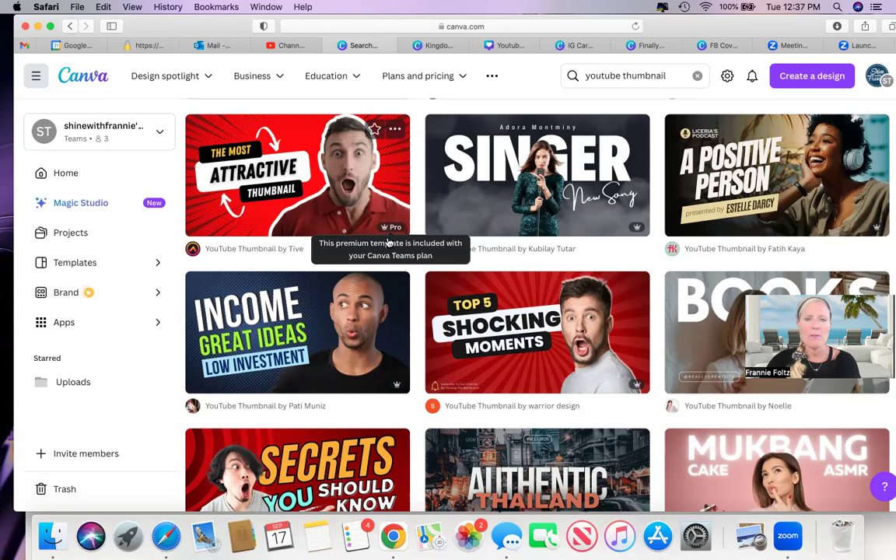
pyautogui.scroll(-5, 391, 385)
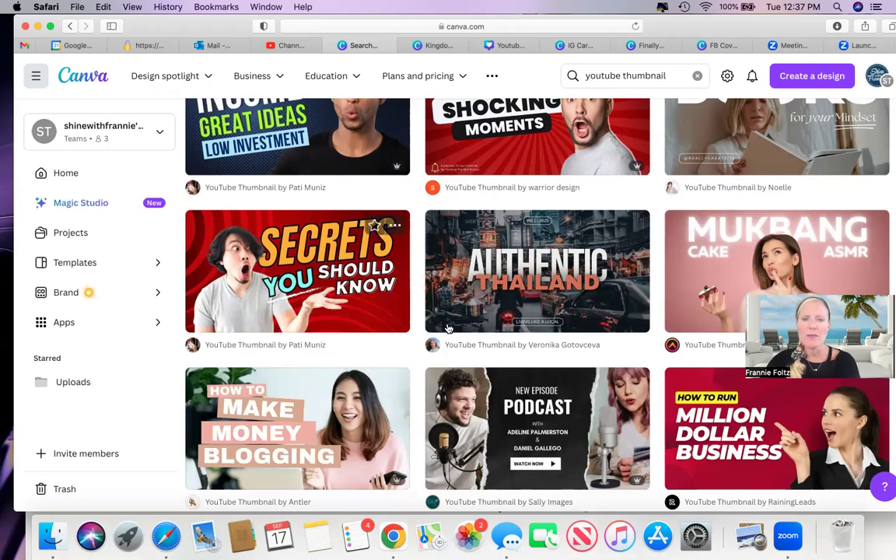
pyautogui.scroll(-2, 507, 317)
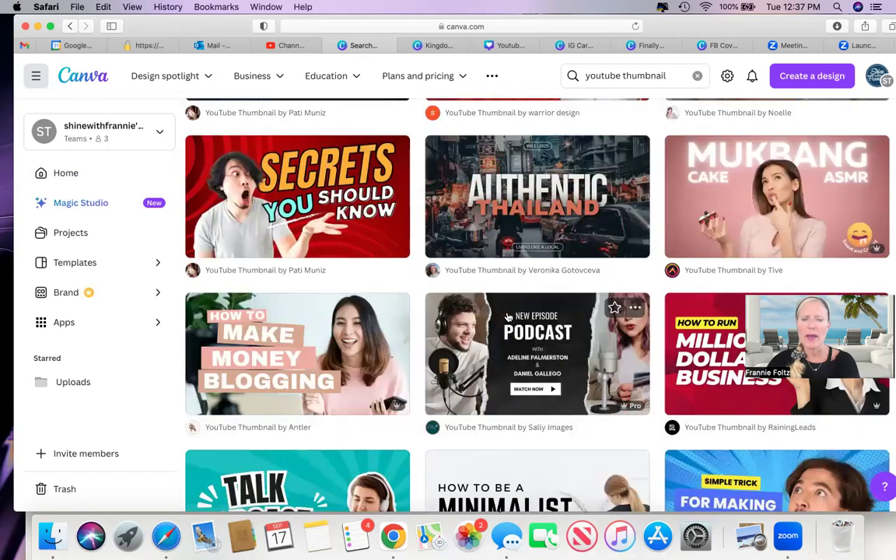
pyautogui.scroll(-10, 557, 378)
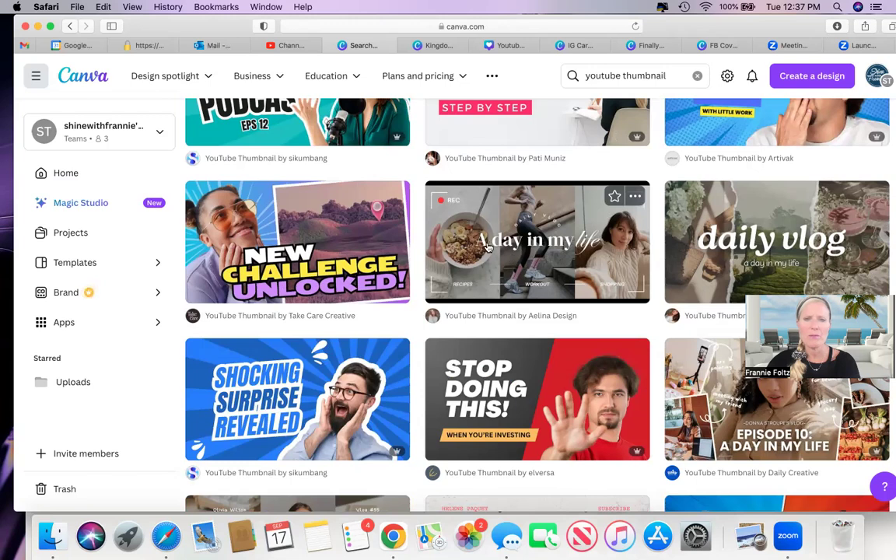
# - Open the Brown Minimalist Lifestyle Daily Vlog YouTube Thumbnail template and start customizing it
pyautogui.click(487, 246)
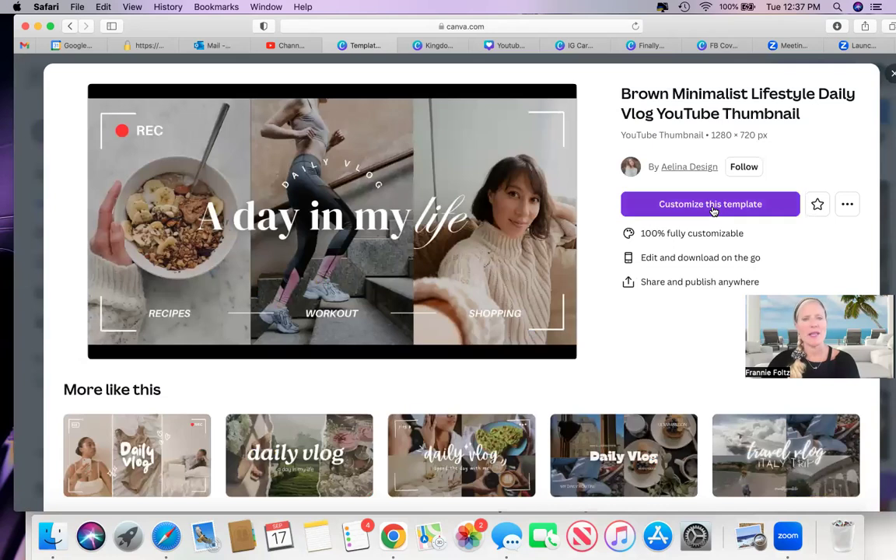
pyautogui.click(711, 205)
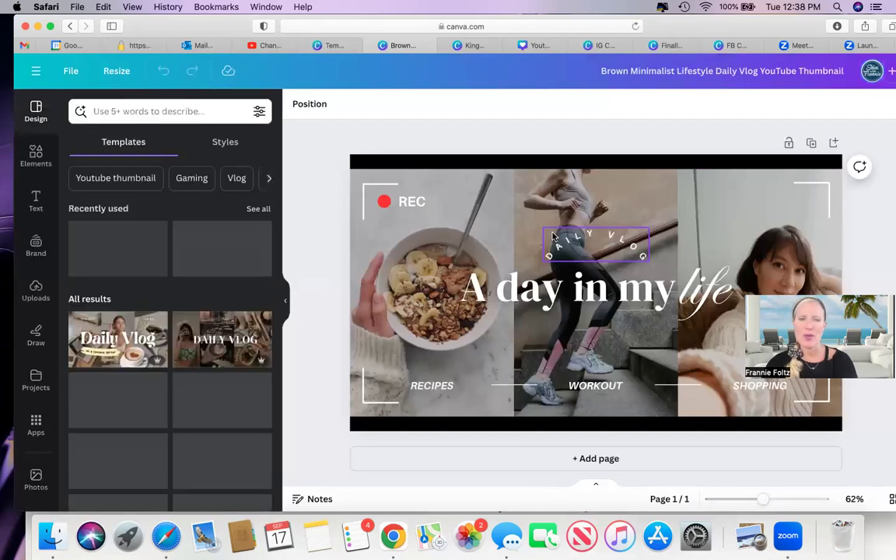
pyautogui.moveTo(696, 28)
pyautogui.mouseDown()
pyautogui.moveTo(654, 28)
pyautogui.moveTo(694, 28)
pyautogui.mouseUp()
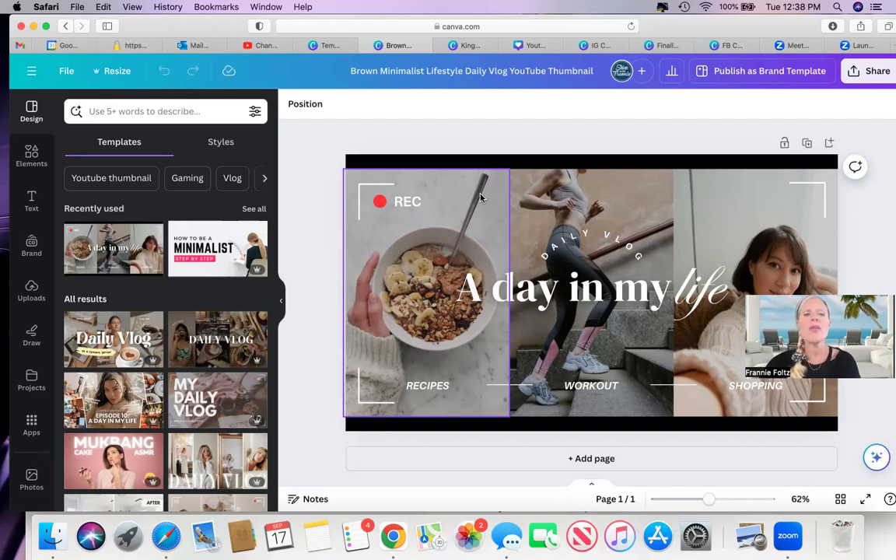
# - Browse the uploaded images and the stock photos for a replacement for the breakfast bowl picture
pyautogui.click(463, 236)
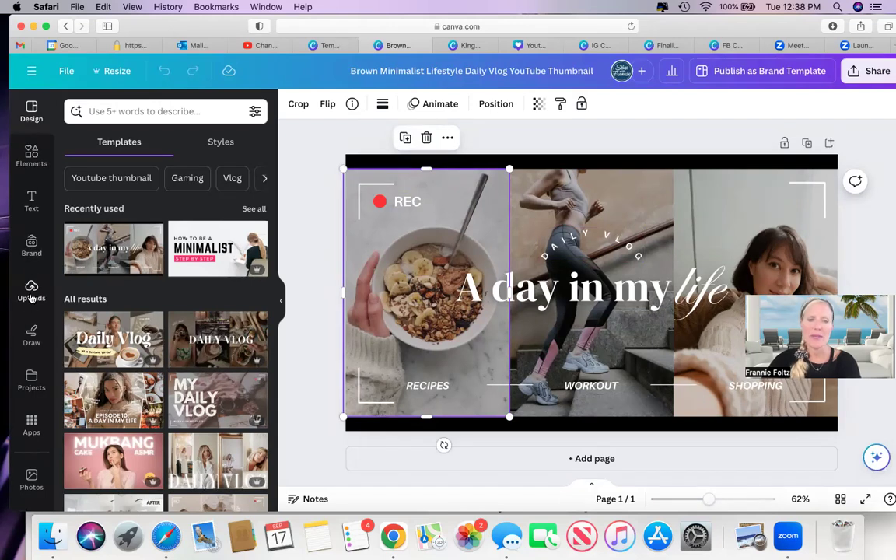
pyautogui.click(31, 293)
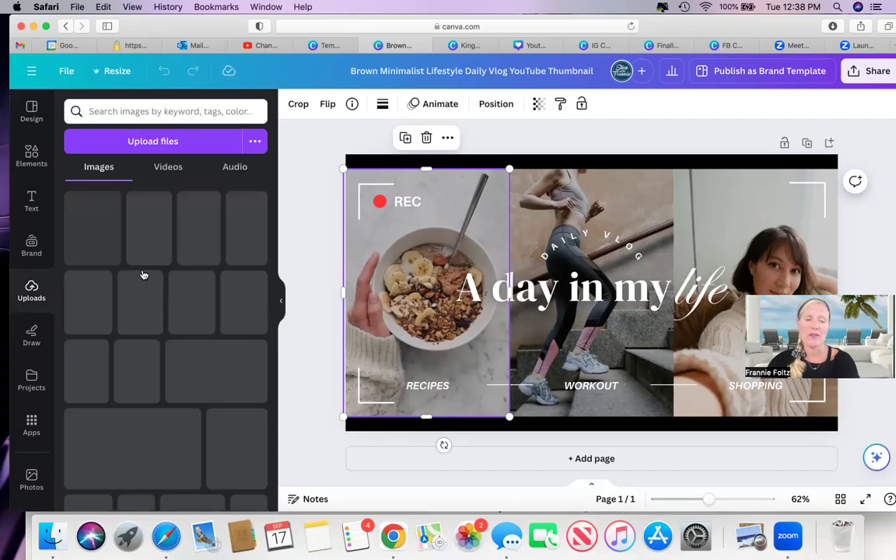
pyautogui.scroll(-3, 155, 309)
pyautogui.scroll(3, 87, 350)
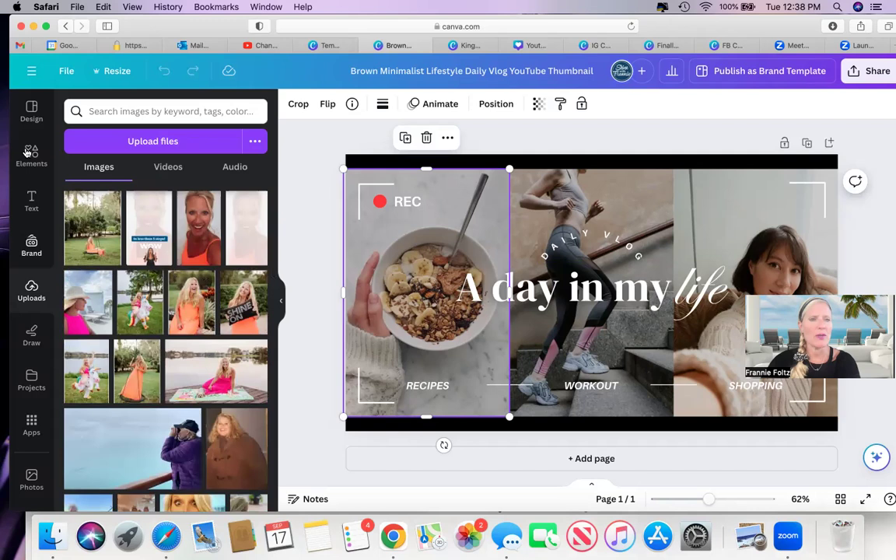
pyautogui.scroll(-1, 28, 303)
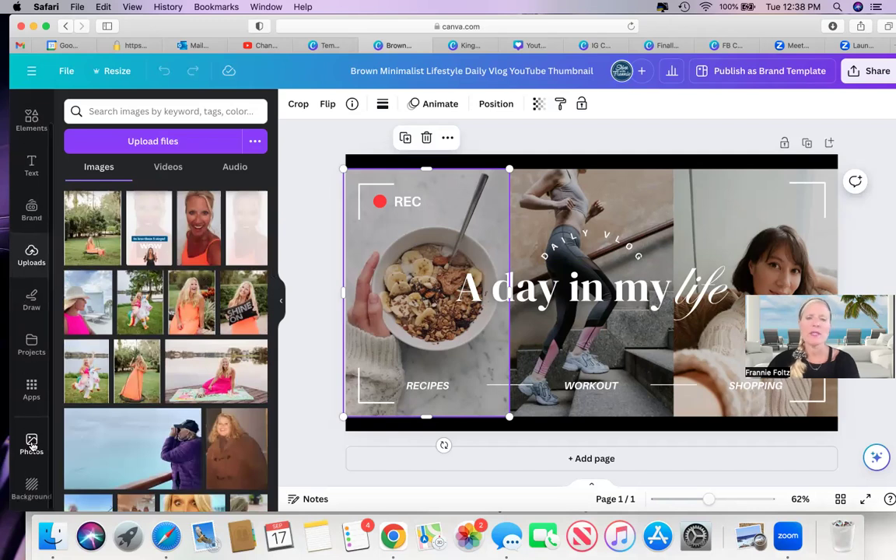
pyautogui.click(31, 441)
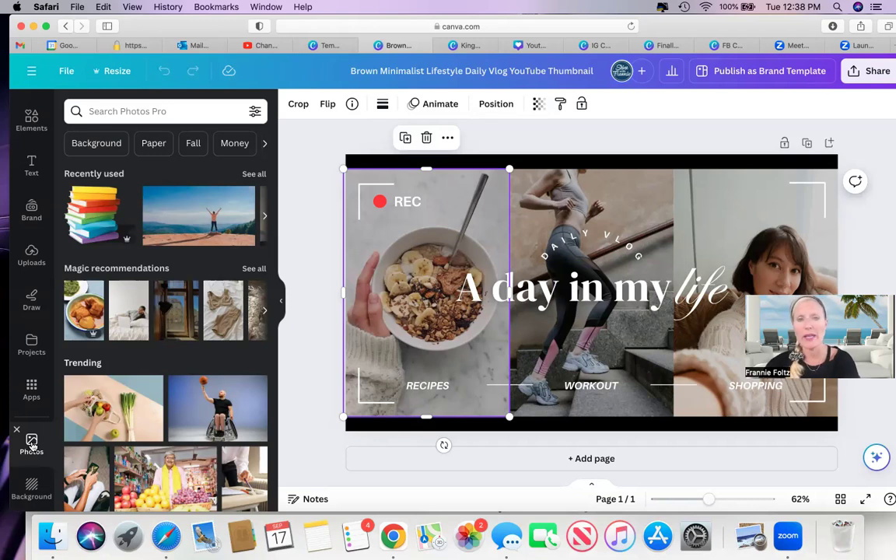
pyautogui.scroll(-3, 221, 267)
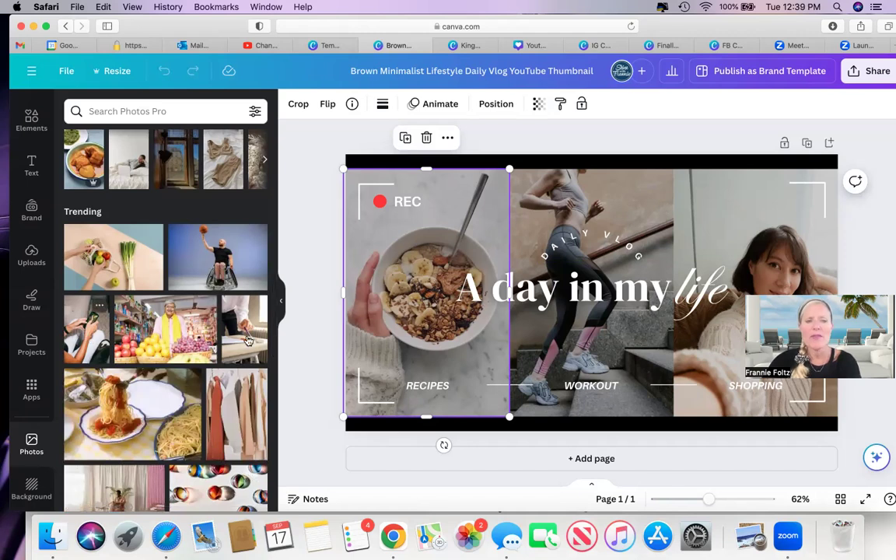
pyautogui.scroll(-5, 233, 355)
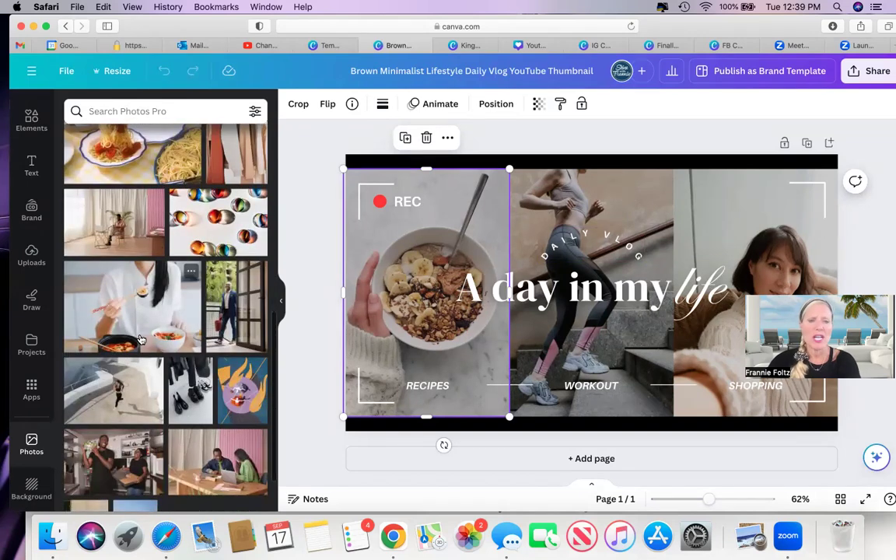
pyautogui.scroll(-2, 119, 295)
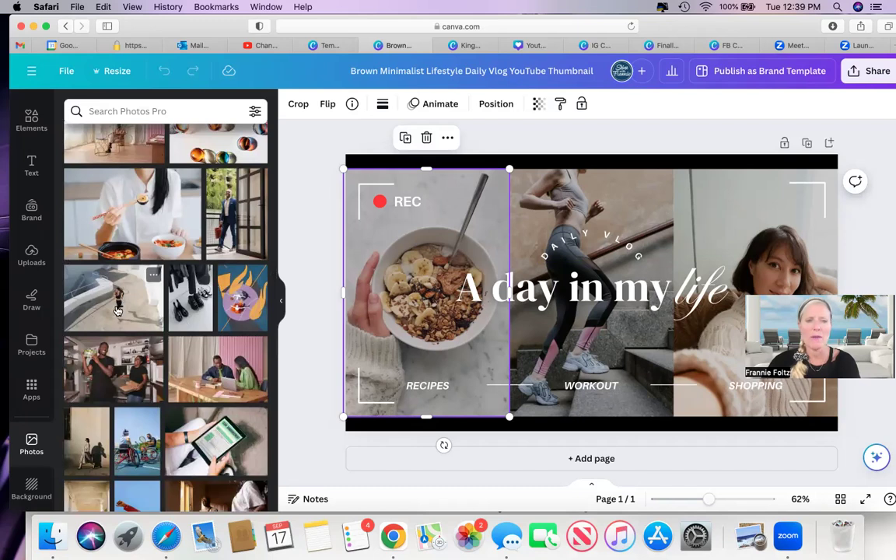
# - Try to place the stock photo of the running woman over the breakfast bowl picture, and delete the misplaced copy
pyautogui.moveTo(116, 309); pyautogui.dragTo(413, 204)
pyautogui.click(438, 182)
pyautogui.moveTo(375, 300)
pyautogui.mouseDown()
pyautogui.moveTo(450, 242)
pyautogui.moveTo(386, 305)
pyautogui.moveTo(365, 291)
pyautogui.moveTo(354, 300)
pyautogui.moveTo(374, 298)
pyautogui.mouseUp()
pyautogui.moveTo(386, 373); pyautogui.dragTo(395, 336)
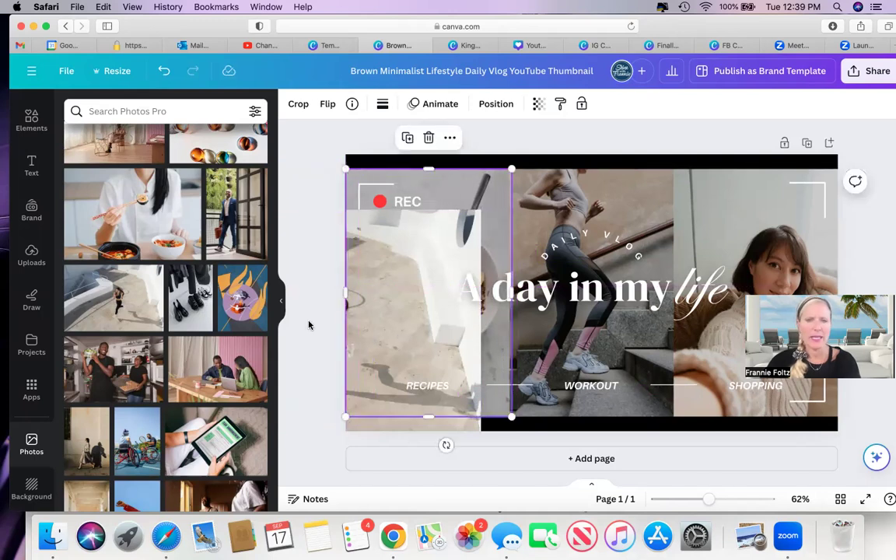
pyautogui.click(309, 326)
pyautogui.click(390, 326)
pyautogui.press('Delete')
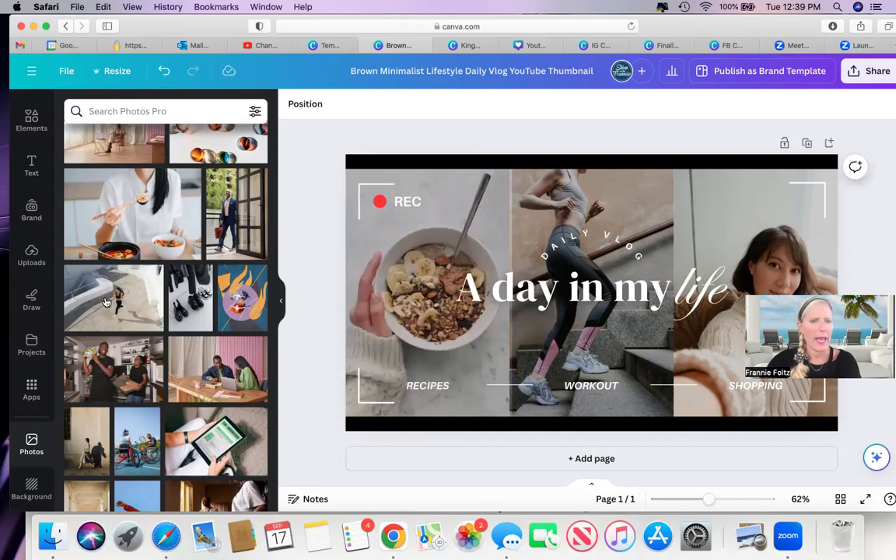
# - Replace the breakfast bowl picture with the stock photo of the woman running on concrete
pyautogui.click(355, 212)
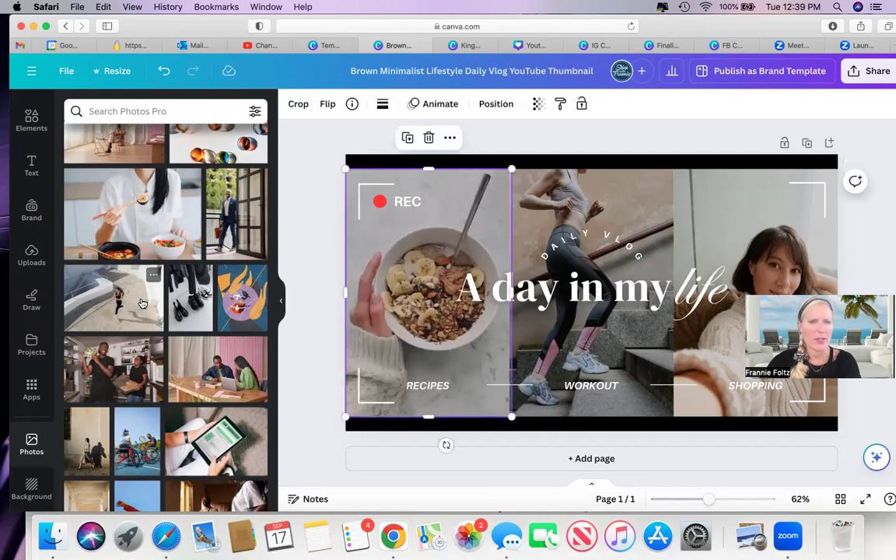
pyautogui.moveTo(130, 305); pyautogui.dragTo(408, 232)
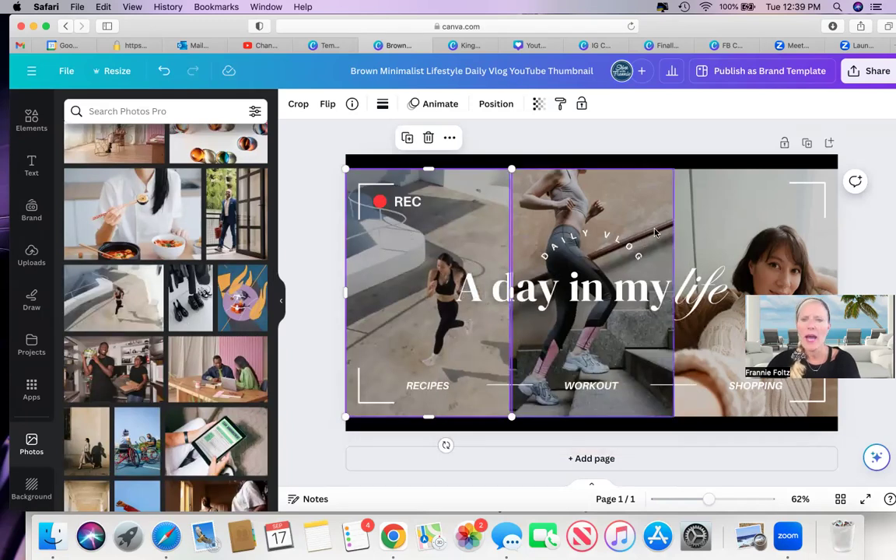
# - Replace the middle workout picture with the recommended photo of a person lying in bed with a laptop
pyautogui.click(591, 237)
pyautogui.click(530, 176)
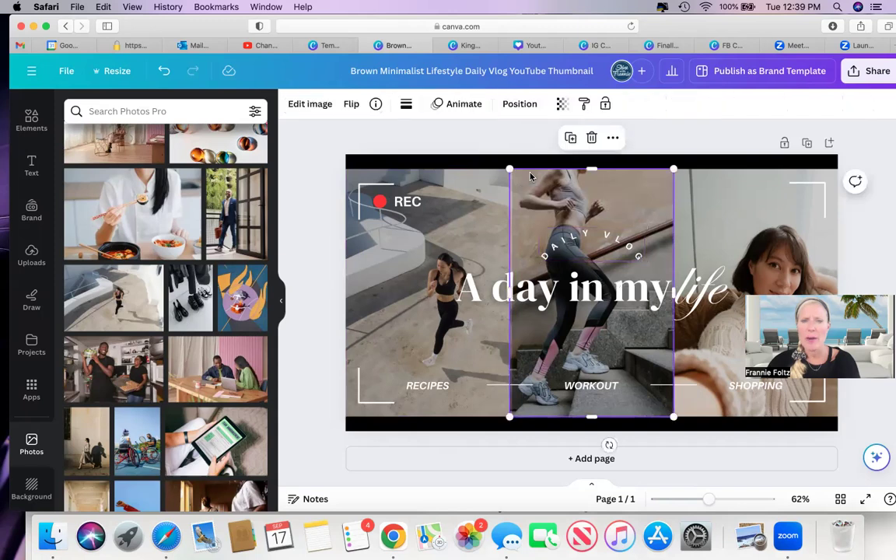
pyautogui.click(566, 245)
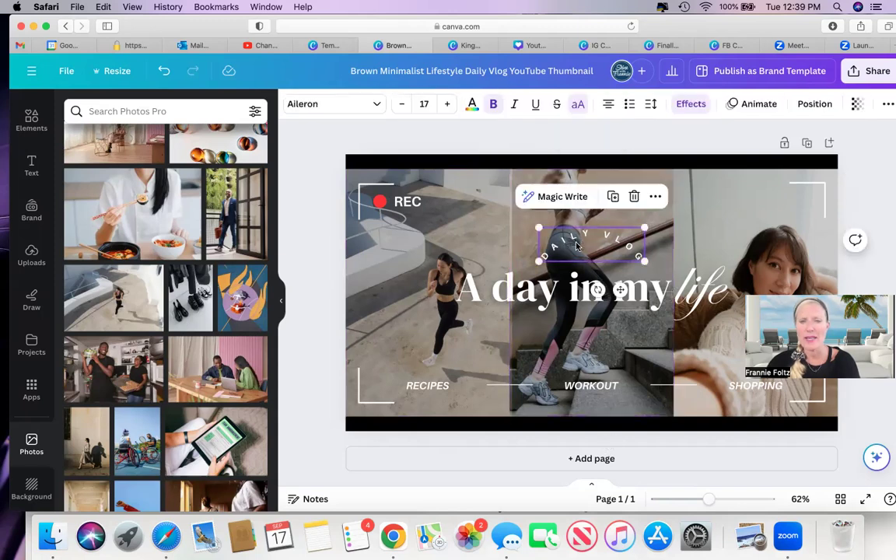
pyautogui.click(545, 352)
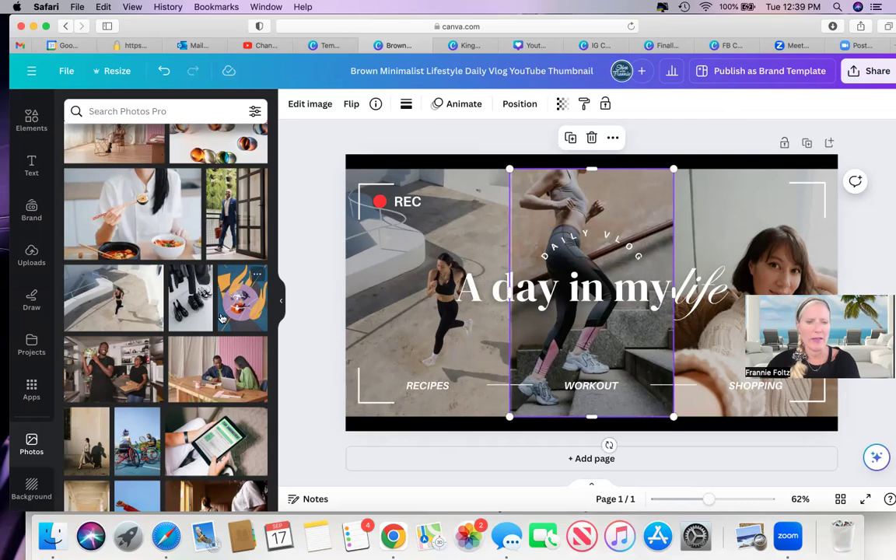
pyautogui.scroll(-10, 222, 318)
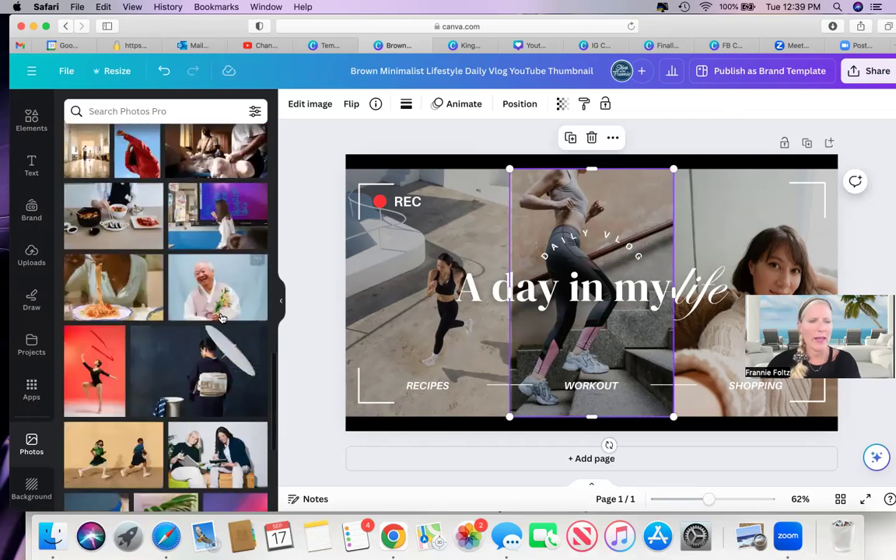
pyautogui.scroll(-5, 220, 316)
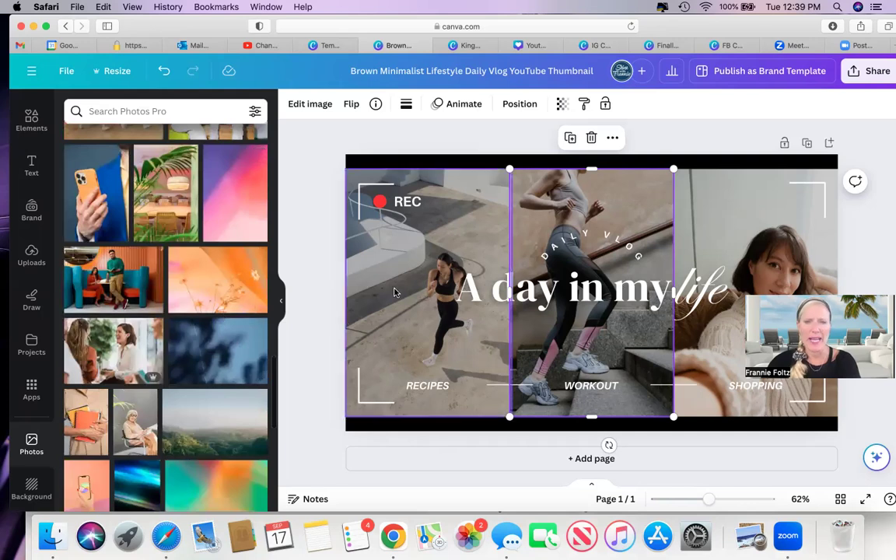
pyautogui.scroll(-10, 113, 322)
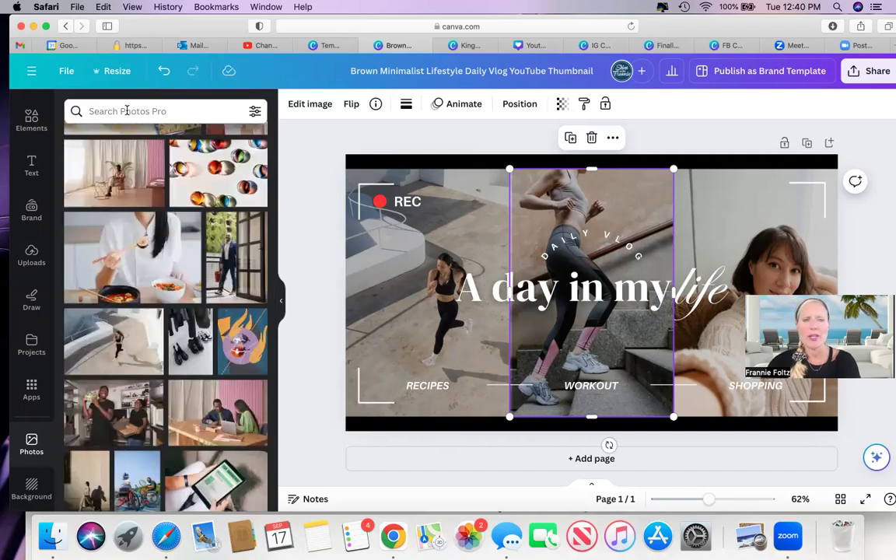
pyautogui.scroll(15, 148, 292)
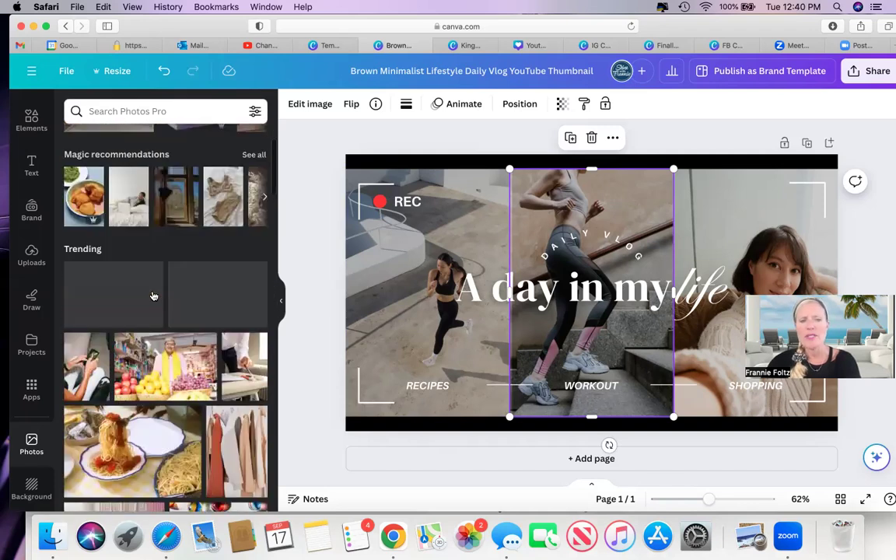
pyautogui.scroll(-1, 152, 294)
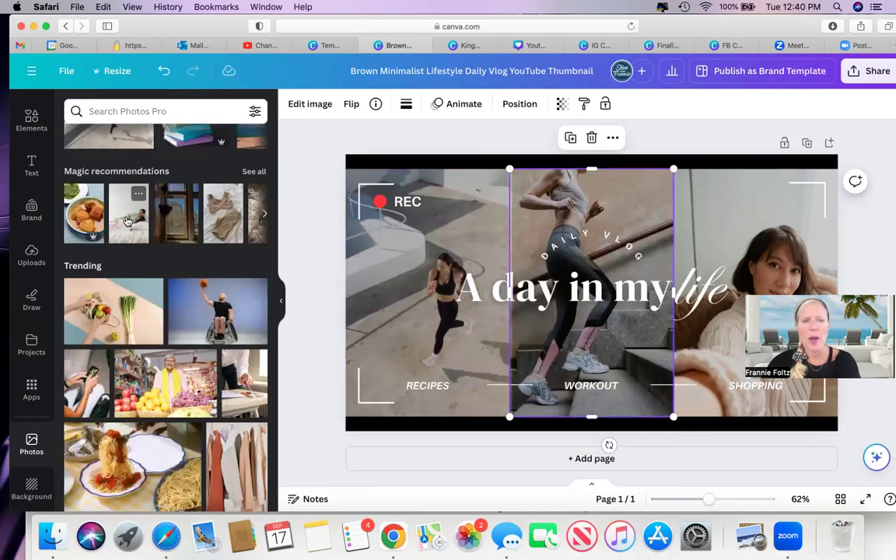
pyautogui.moveTo(128, 221); pyautogui.dragTo(543, 221)
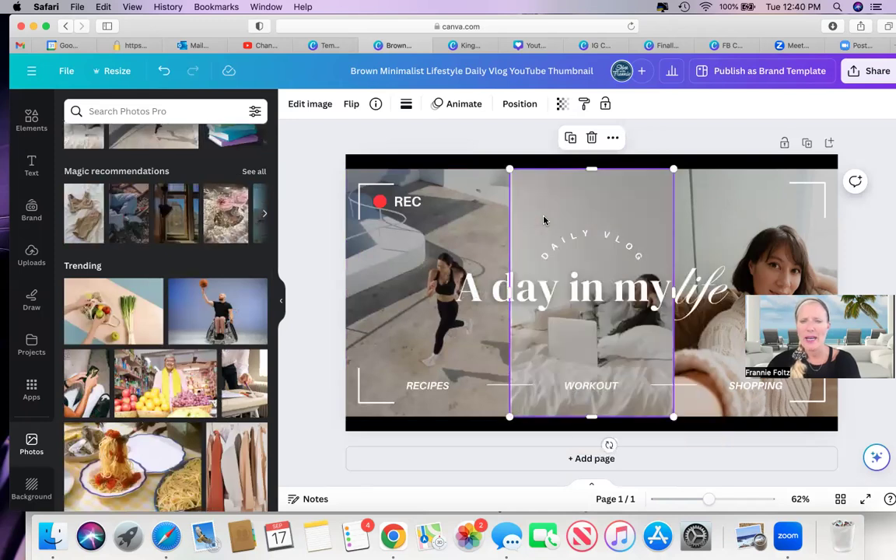
# - Replace the headline text "A day in my" with "My day My"
pyautogui.click(732, 210)
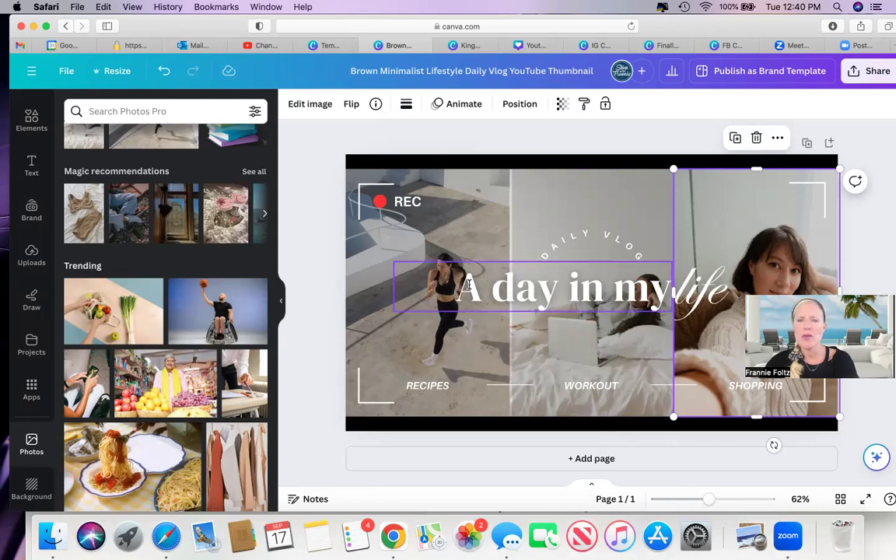
pyautogui.click(551, 299)
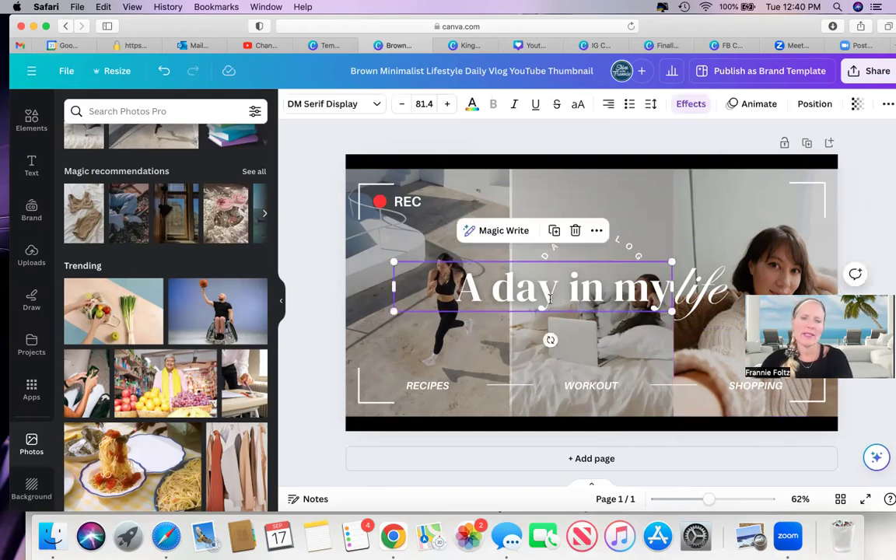
pyautogui.click(551, 299)
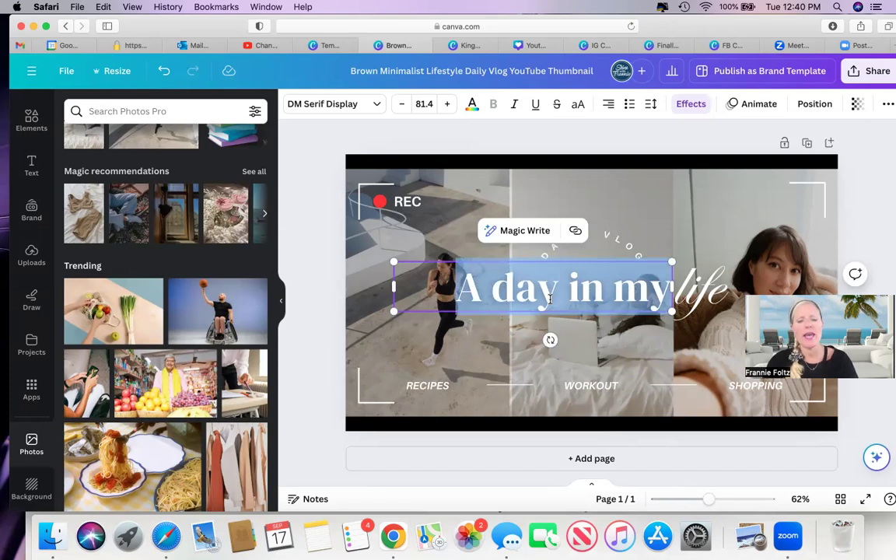
pyautogui.write('My day')
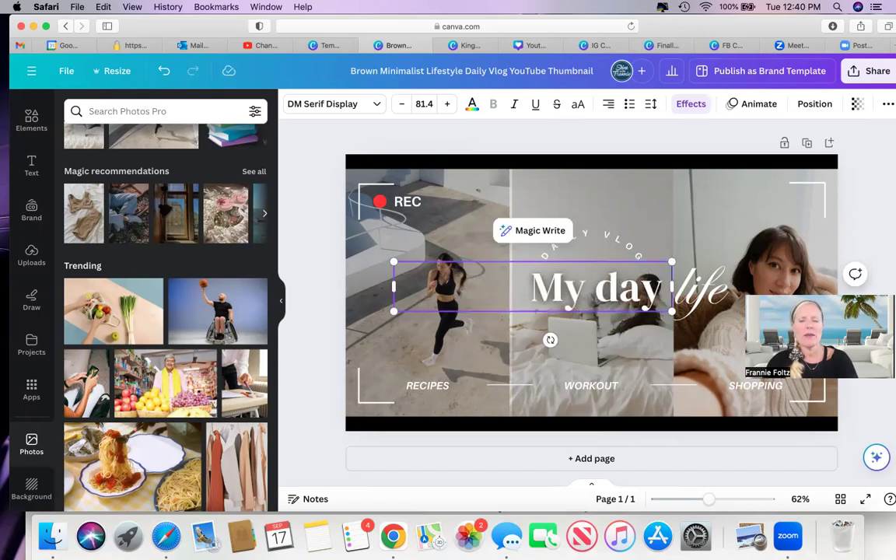
pyautogui.write(' My')
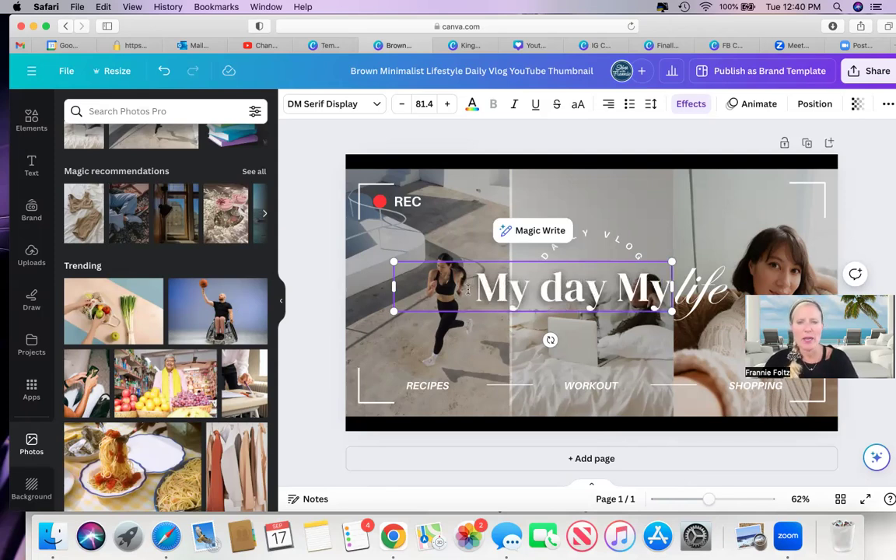
# - Browse the handwriting, corporate and display fonts and set the whole "My day My" headline in Distillery Display
pyautogui.doubleClick(468, 289)
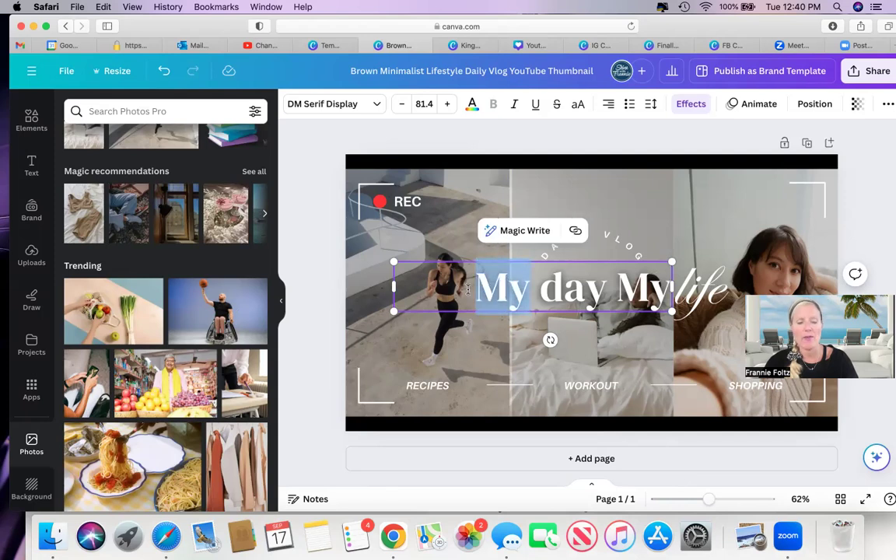
pyautogui.tripleClick(468, 289)
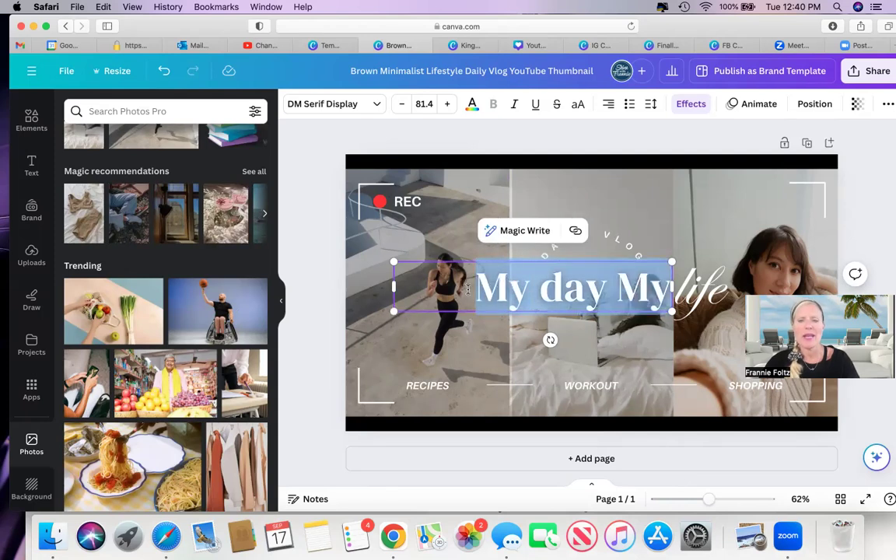
pyautogui.click(374, 107)
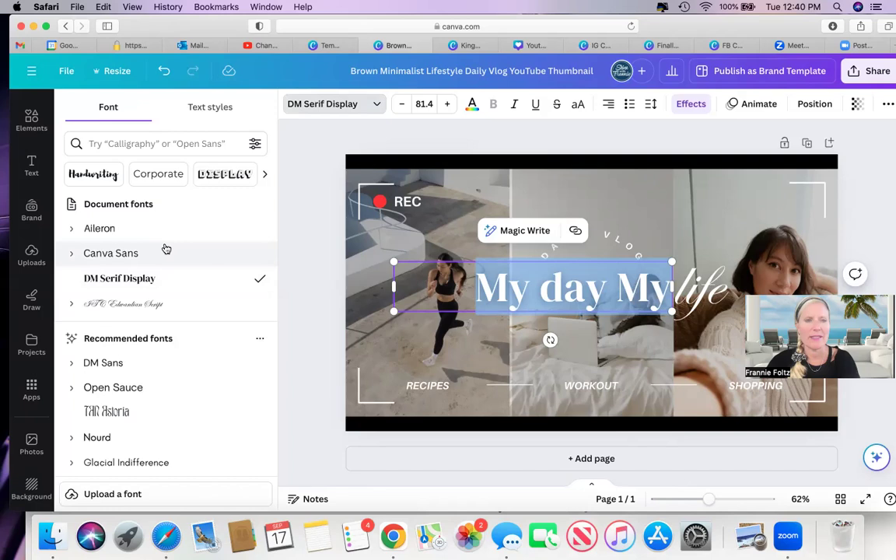
pyautogui.click(107, 178)
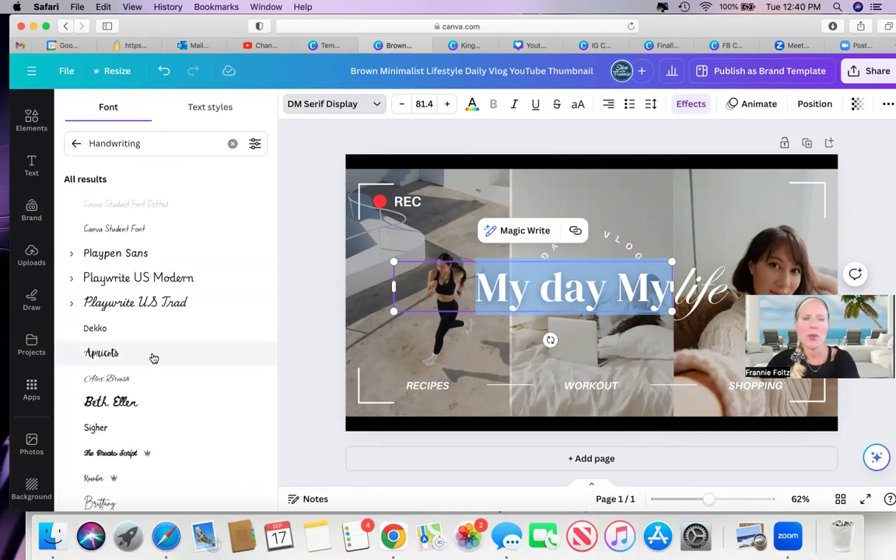
pyautogui.scroll(-5, 153, 357)
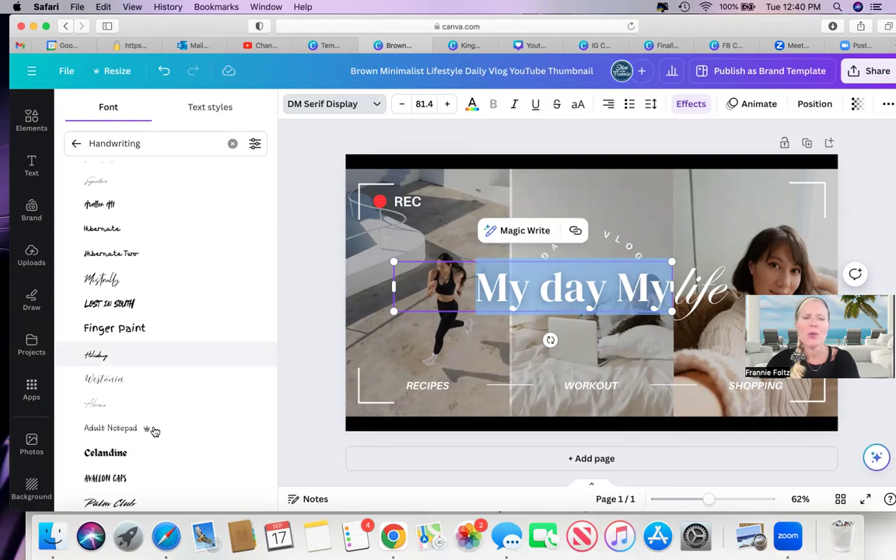
pyautogui.moveTo(148, 430)
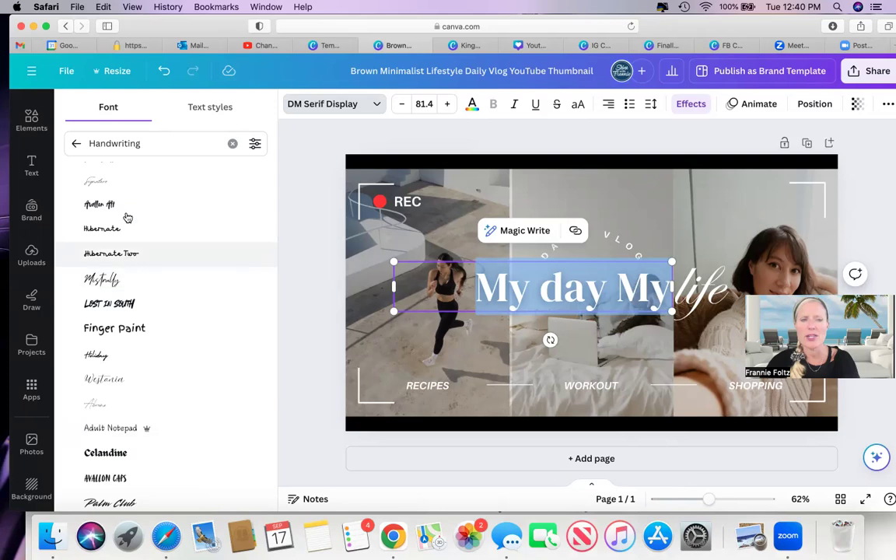
pyautogui.scroll(5, 126, 218)
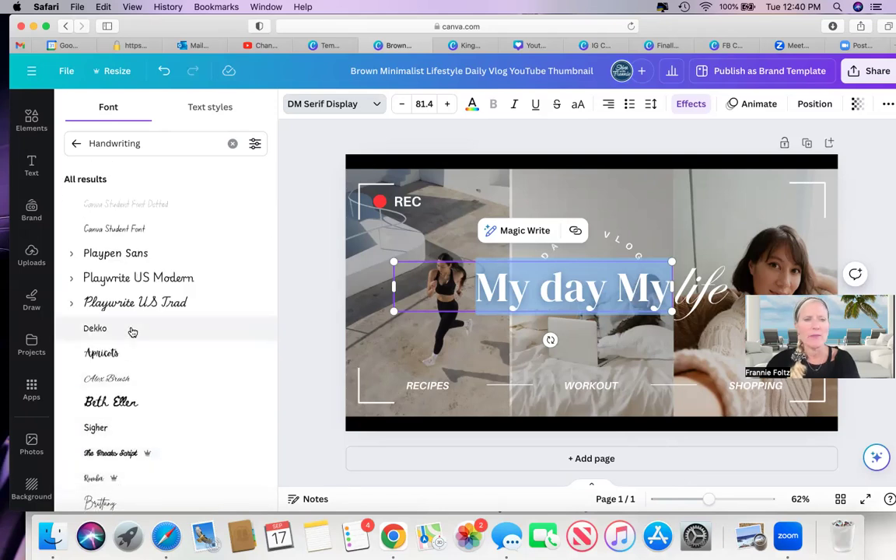
pyautogui.click(75, 144)
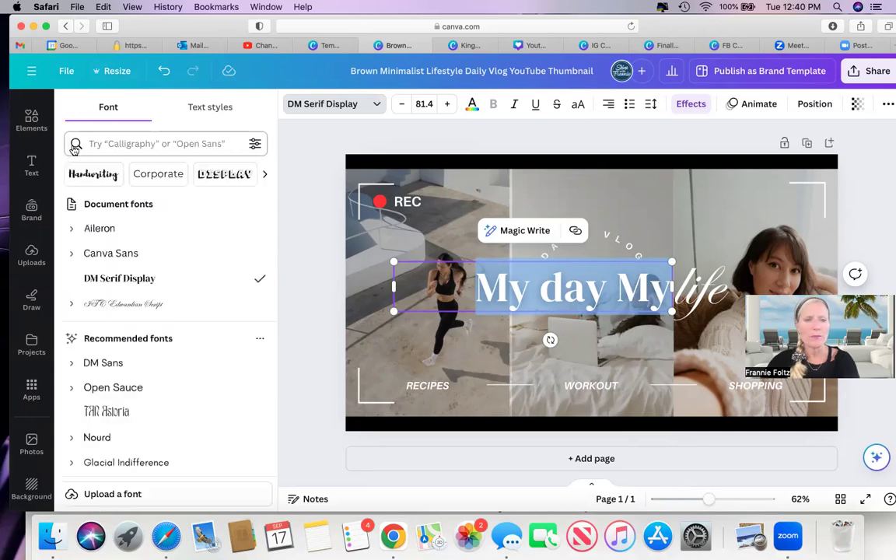
pyautogui.click(157, 174)
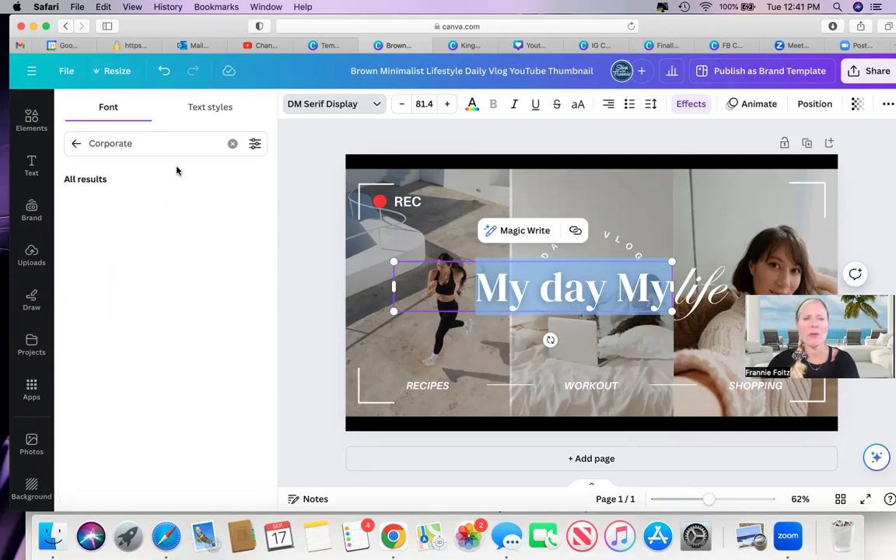
pyautogui.click(76, 143)
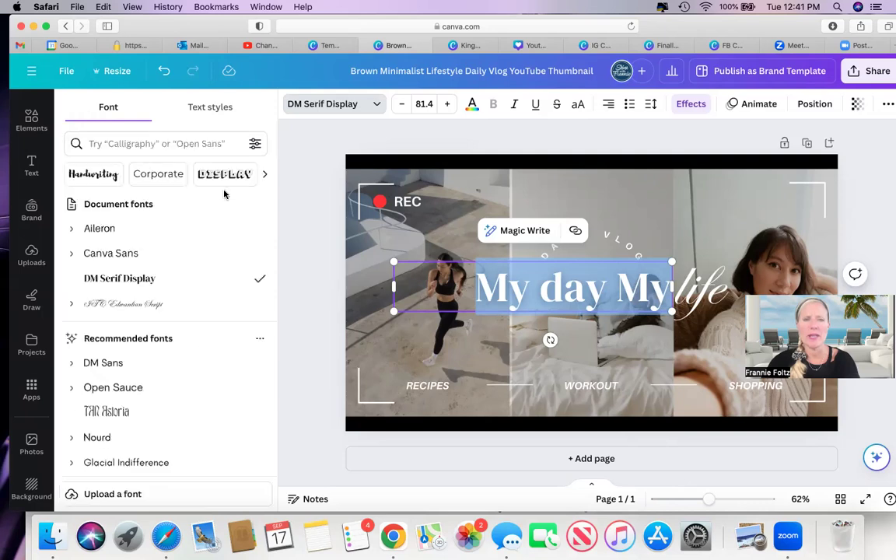
pyautogui.click(224, 174)
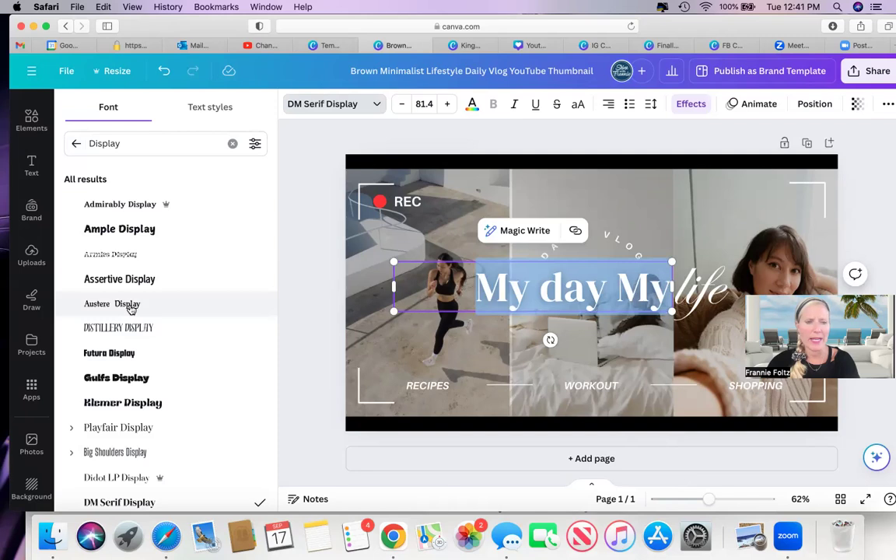
pyautogui.click(123, 328)
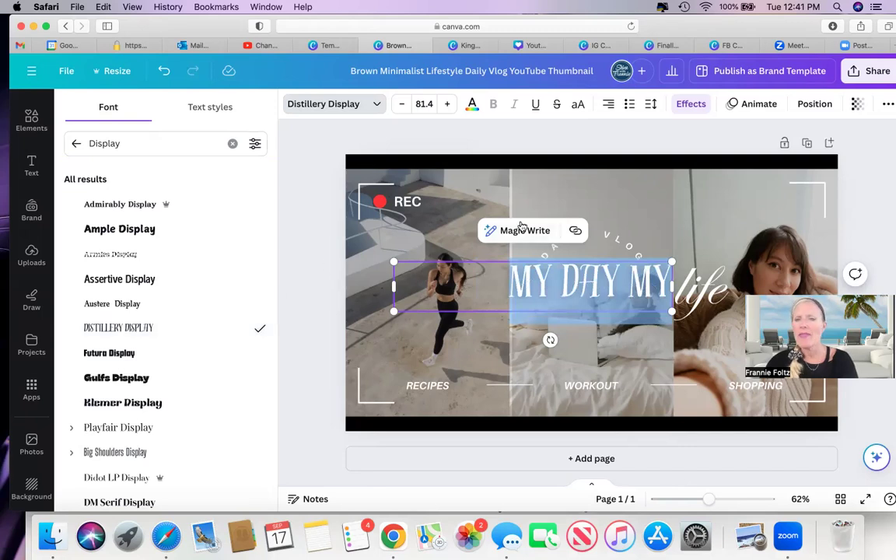
# - Move the "My day My" headline slightly lower on the thumbnail
pyautogui.click(521, 292)
pyautogui.moveTo(516, 303); pyautogui.dragTo(466, 303)
pyautogui.click(490, 284)
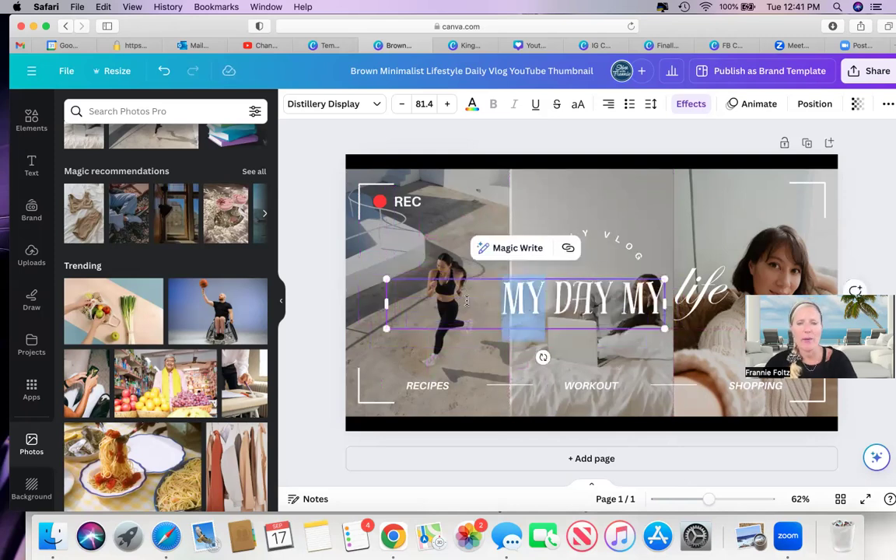
# - Set the font size of the entire headline to 120
pyautogui.press('super+a')
pyautogui.click(446, 105)
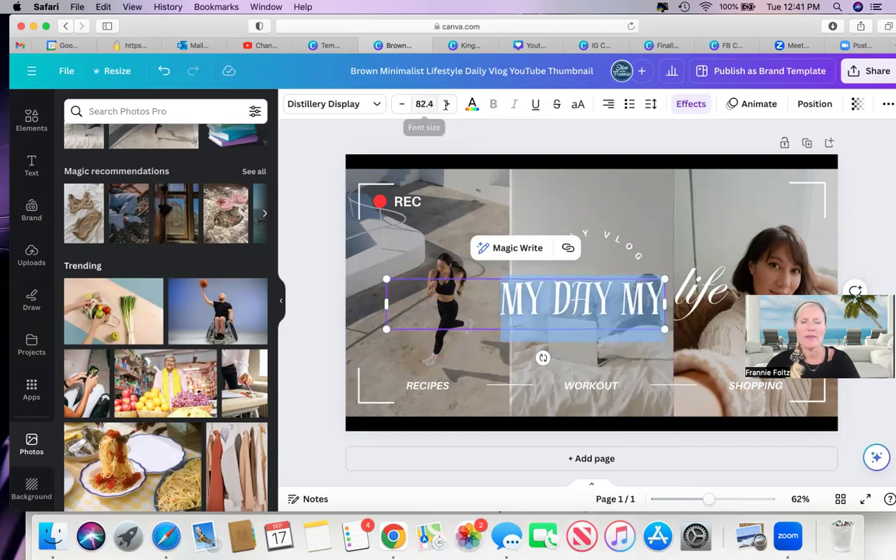
pyautogui.click(426, 105)
pyautogui.scroll(-5, 447, 347)
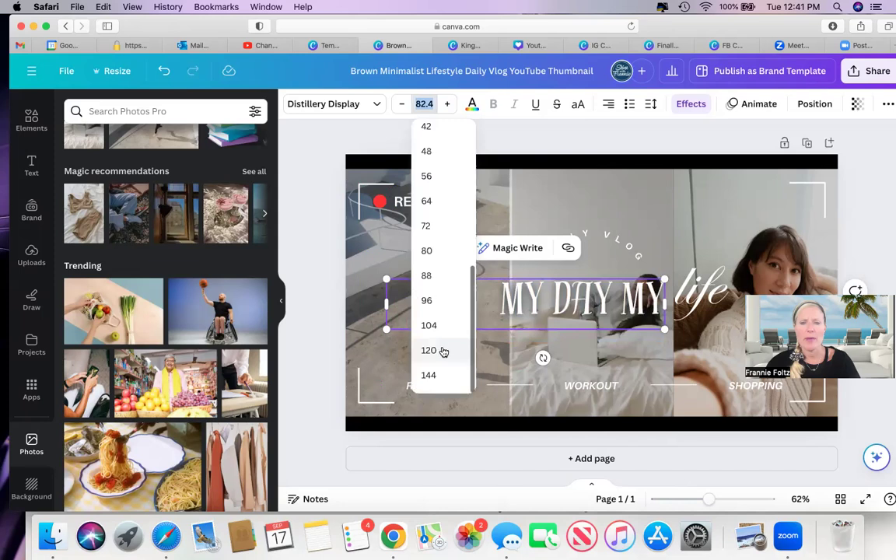
pyautogui.click(443, 351)
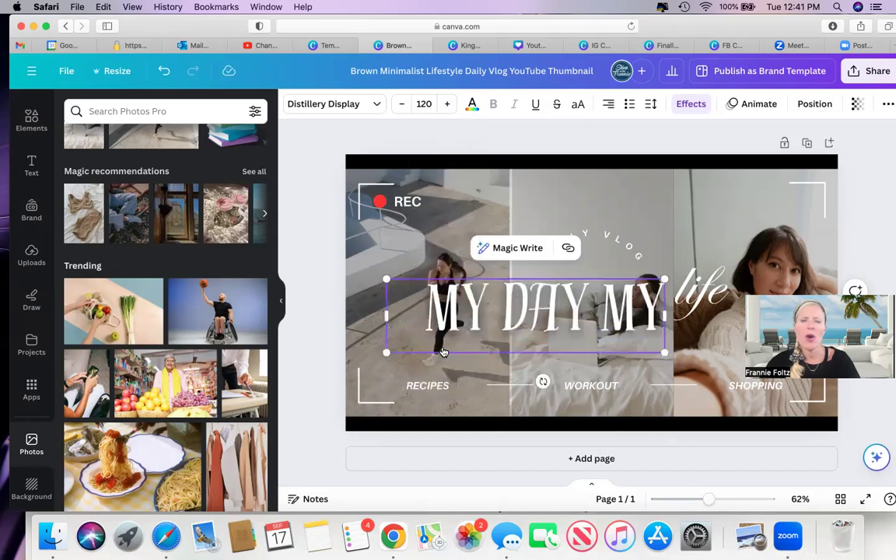
# - Enlarge the headline to font size 200
pyautogui.click(424, 103)
pyautogui.write('200')
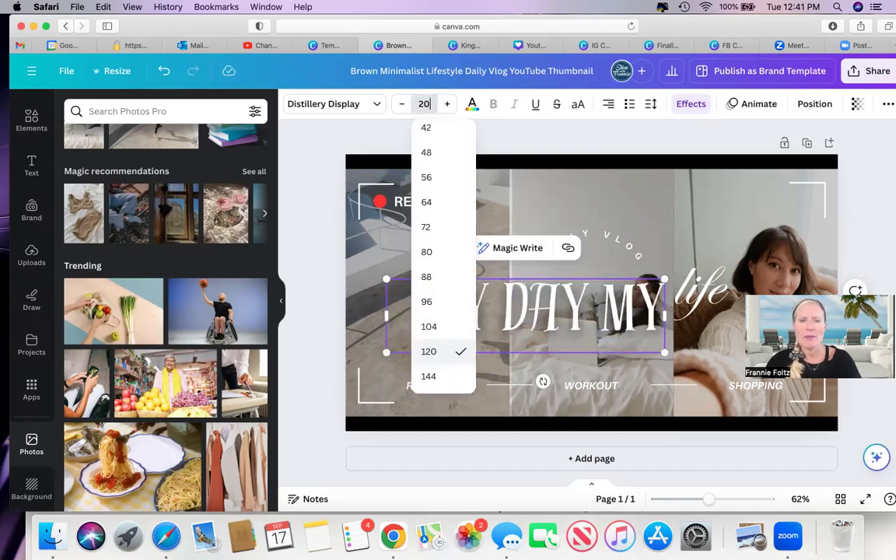
pyautogui.press('Return')
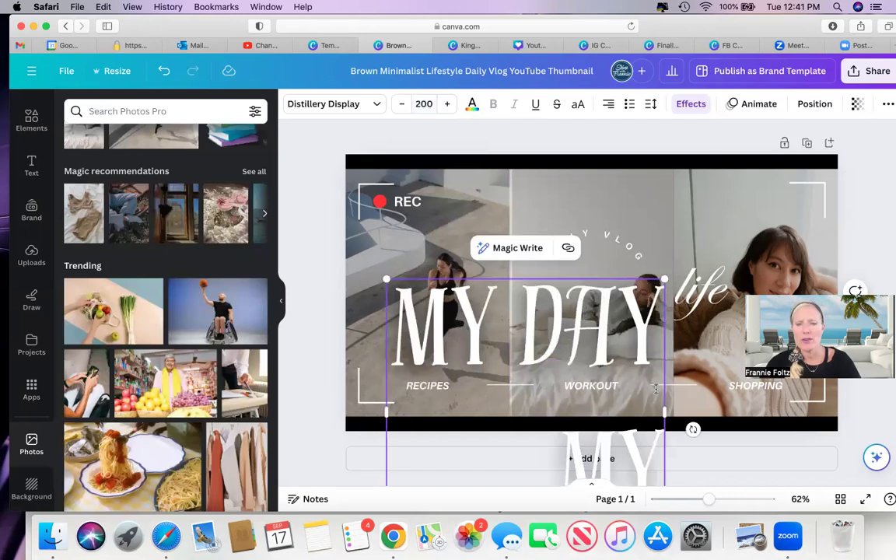
# - Widen the headline's text box so the words fit on one line, and move the curved DAILY VLOG text slightly higher
pyautogui.moveTo(667, 411); pyautogui.dragTo(801, 381)
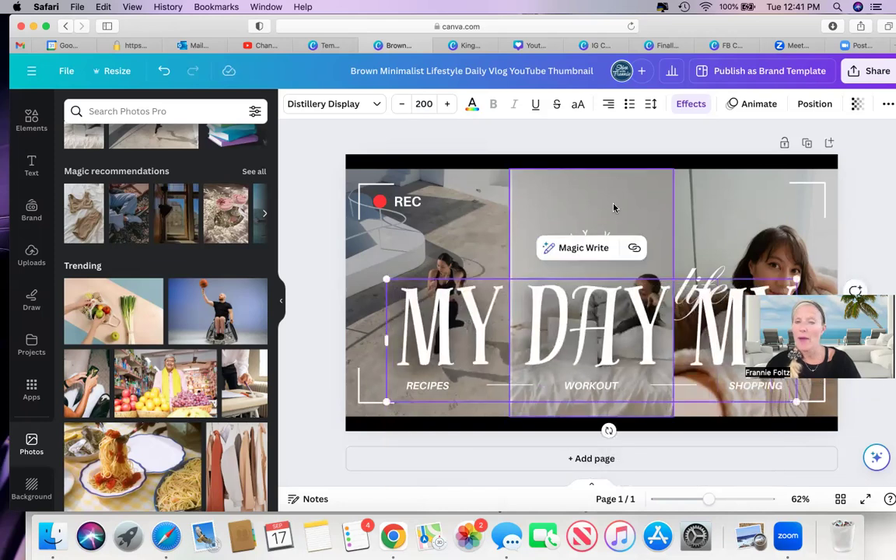
pyautogui.click(614, 206)
pyautogui.moveTo(589, 242)
pyautogui.mouseDown()
pyautogui.moveTo(589, 191)
pyautogui.moveTo(589, 232)
pyautogui.mouseUp()
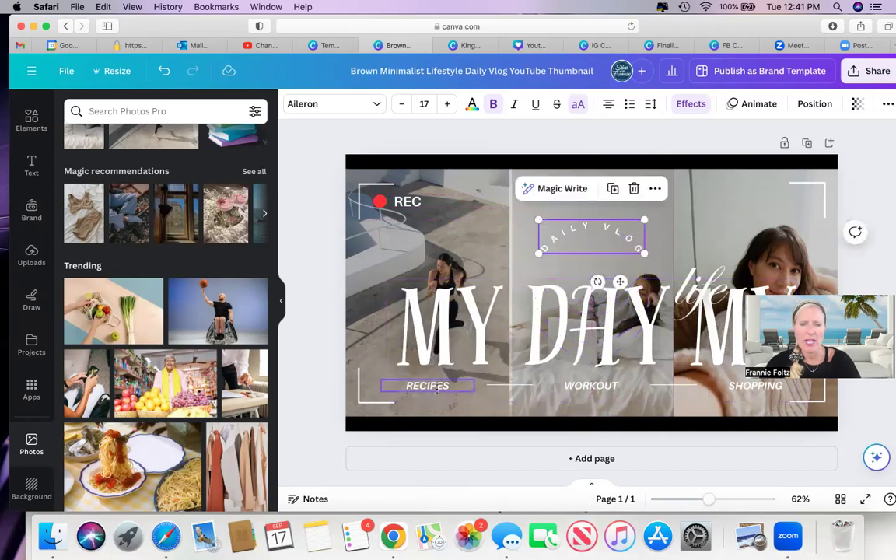
# - Replace the RECIPES label under the running photo with WORKOUT
pyautogui.doubleClick(433, 386)
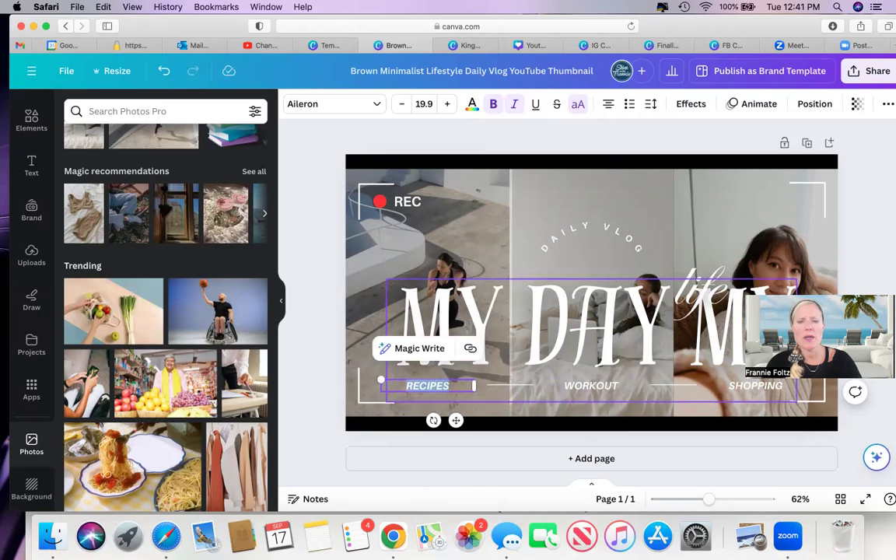
pyautogui.write('WORKOUT')
pyautogui.press('BackSpace')
pyautogui.press('BackSpace')
pyautogui.press('BackSpace')
pyautogui.press('BackSpace')
pyautogui.write('KOUT')
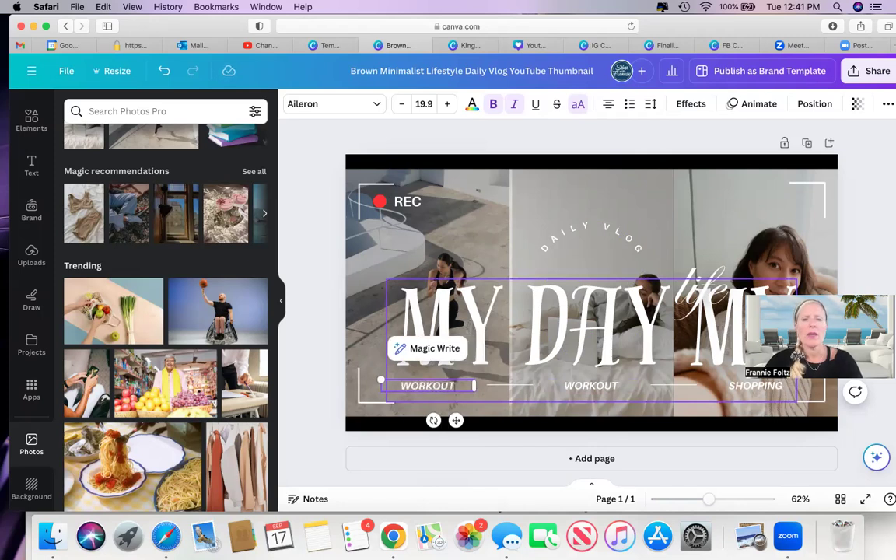
pyautogui.doubleClick(407, 201)
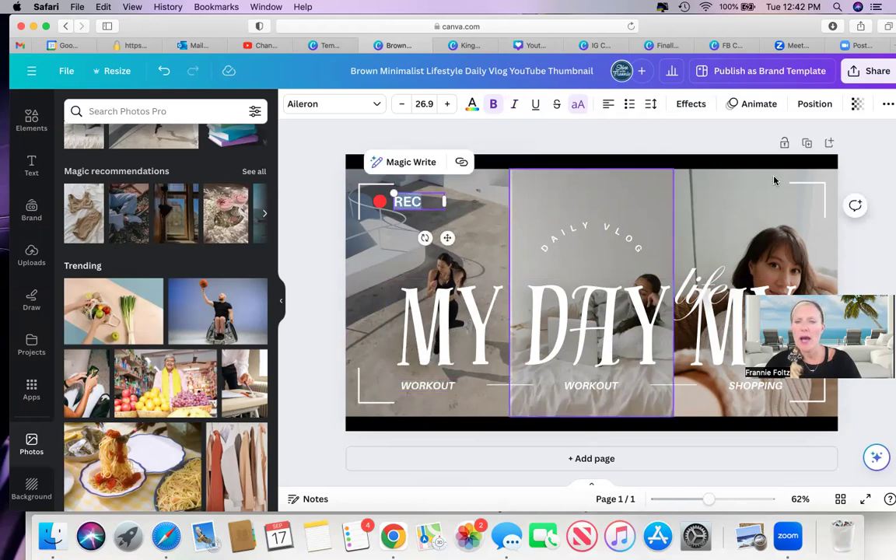
# - Stagger the pictures by moving the photo of the woman in the sweater up and the middle bed photo down
pyautogui.moveTo(754, 197); pyautogui.dragTo(753, 173)
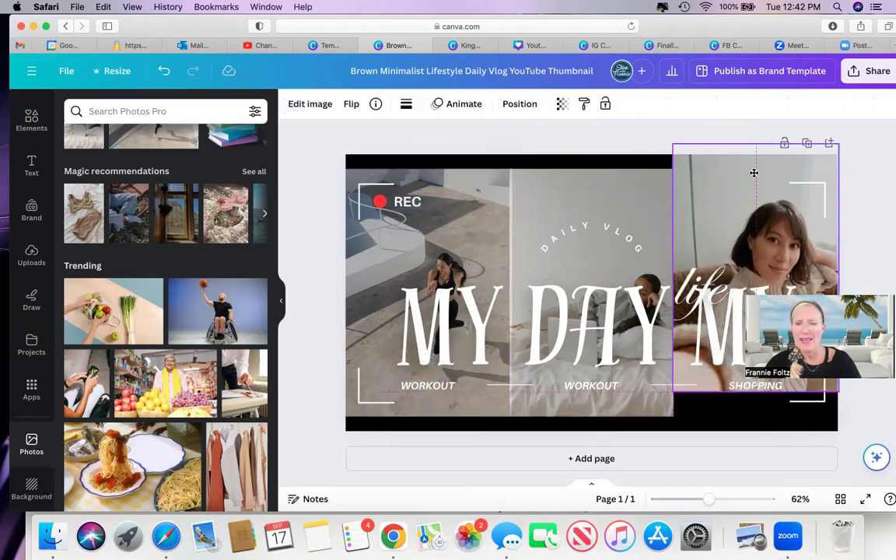
pyautogui.moveTo(571, 154); pyautogui.dragTo(635, 202)
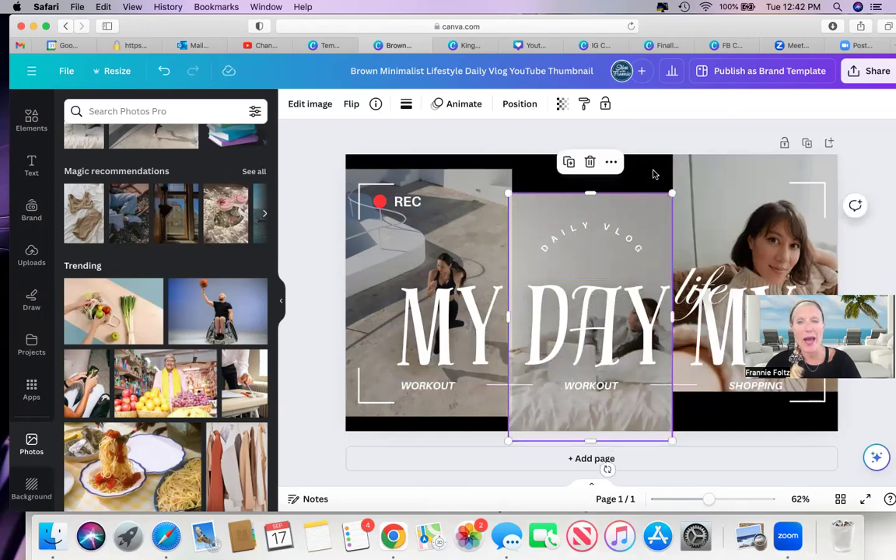
# - Change the black background behind the photos to the pink default solid color
pyautogui.click(653, 174)
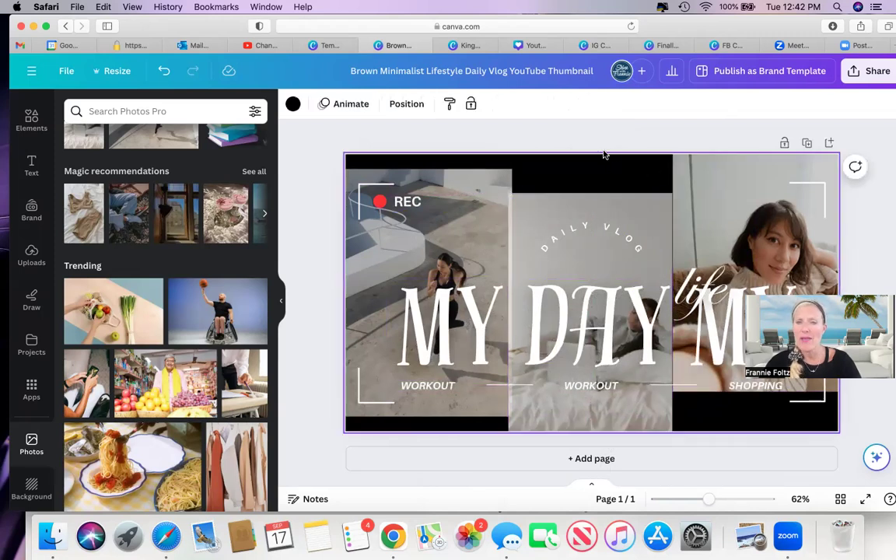
pyautogui.click(294, 105)
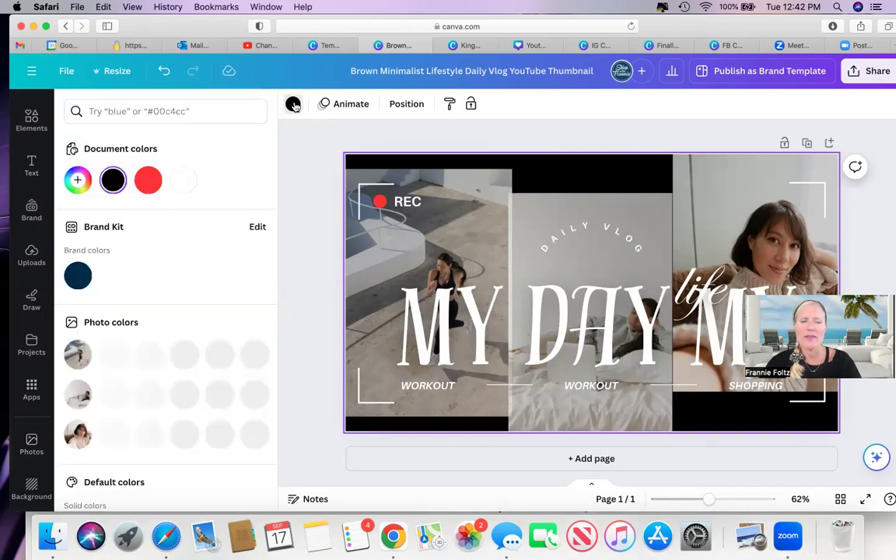
pyautogui.scroll(-3, 204, 323)
pyautogui.click(149, 422)
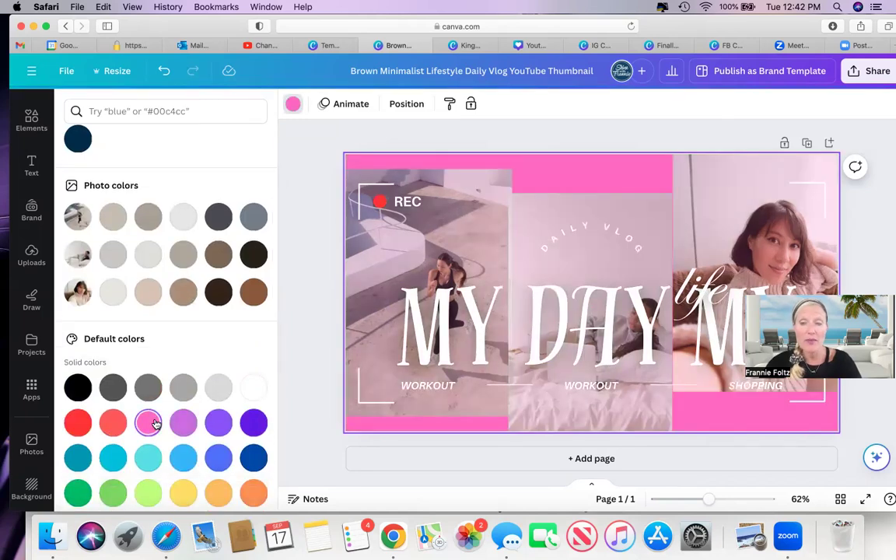
# - Replace the solid pink background with the pink-to-yellow default gradient
pyautogui.scroll(-3, 179, 319)
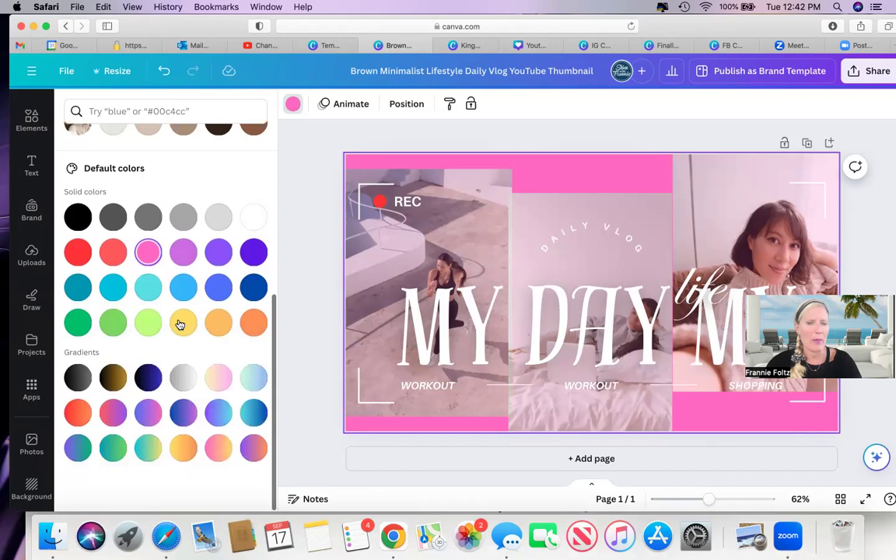
pyautogui.scroll(5, 177, 323)
pyautogui.scroll(-5, 177, 324)
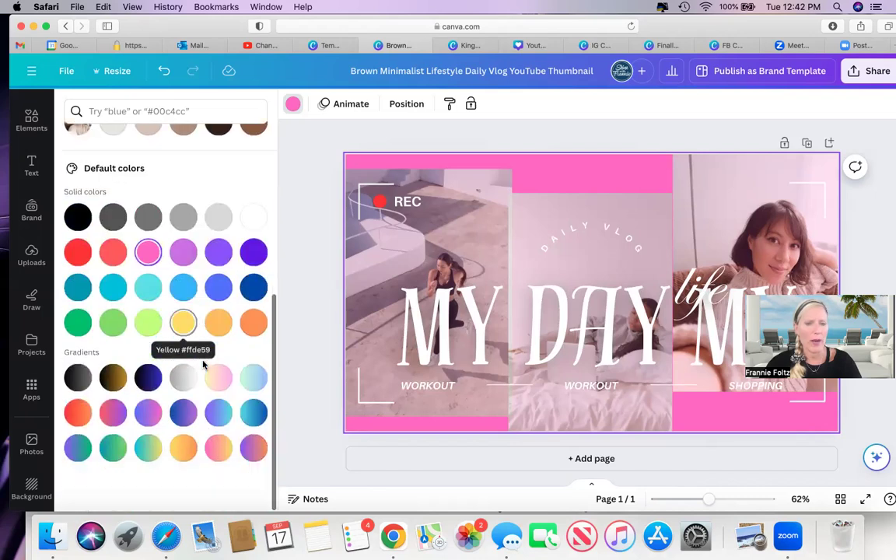
pyautogui.click(219, 449)
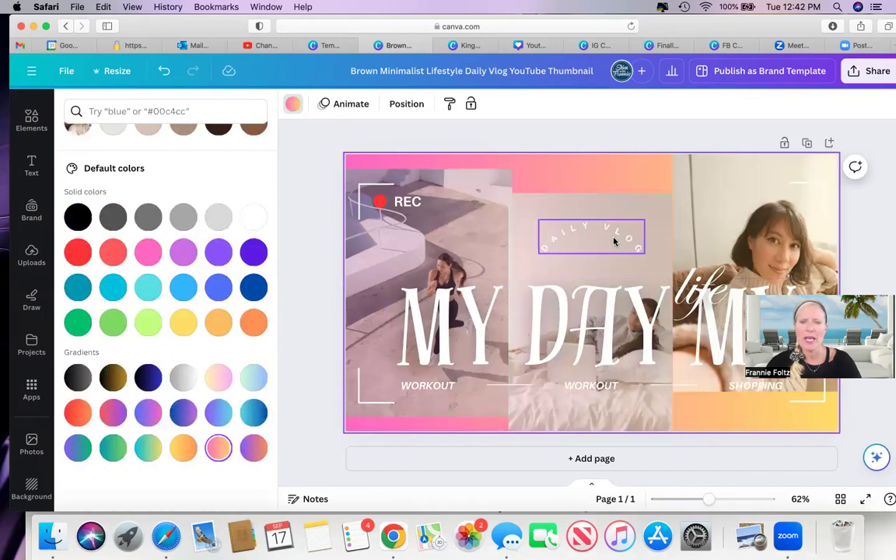
# - Realign the middle bed photo and the photo of the woman in the sweater level with the running photo
pyautogui.click(616, 180)
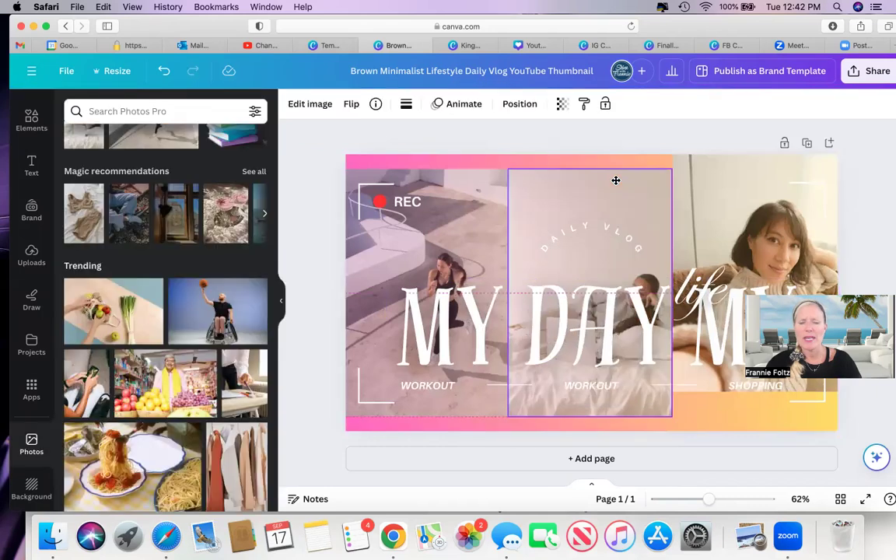
pyautogui.click(728, 186)
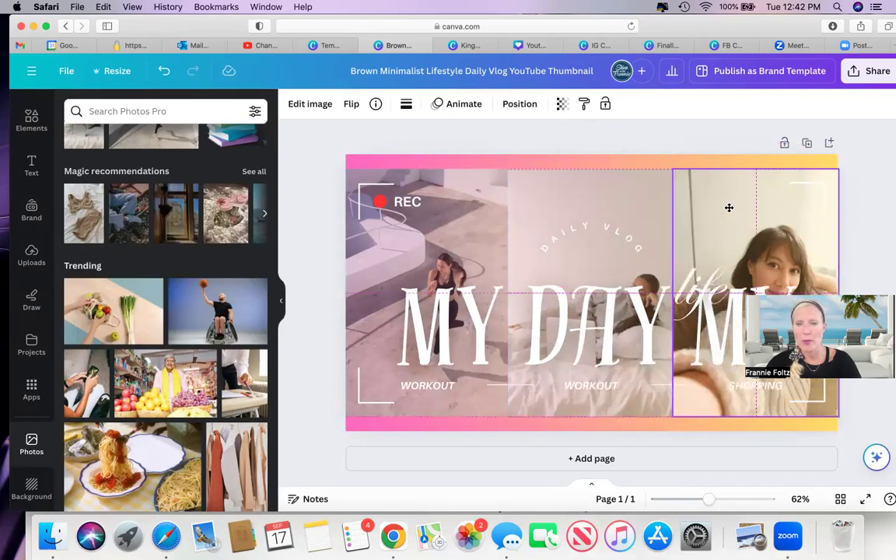
# - Reduce the font size of the MY DAY MY headline to 32
pyautogui.doubleClick(556, 308)
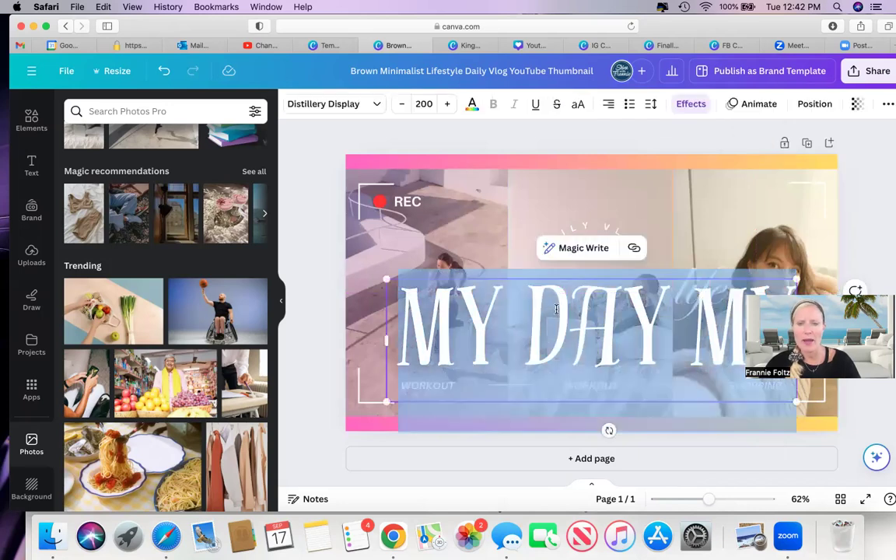
pyautogui.click(424, 104)
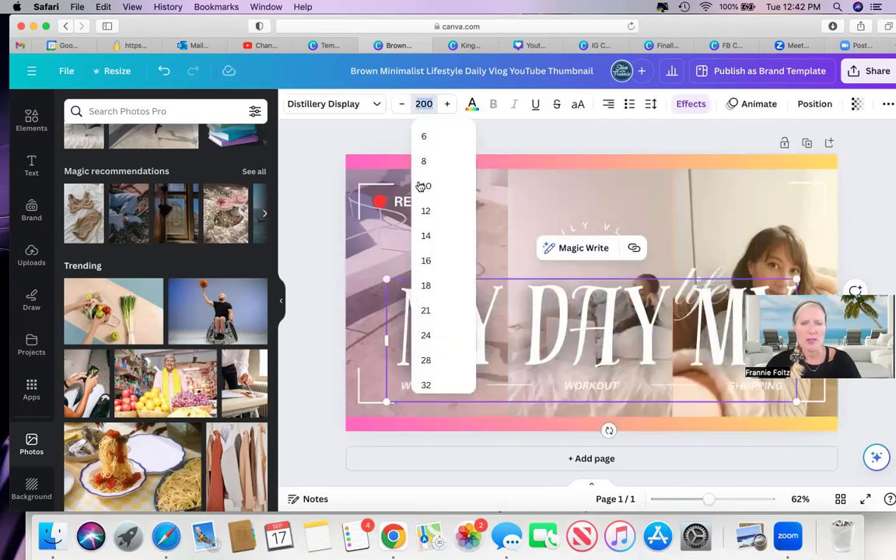
pyautogui.click(453, 380)
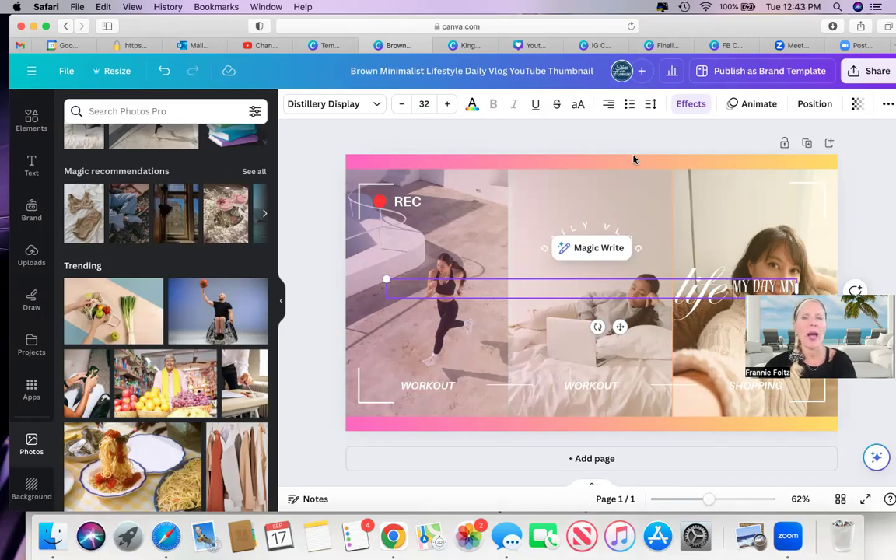
# - Rename the design as Vlog
pyautogui.moveTo(351, 71); pyautogui.dragTo(594, 78)
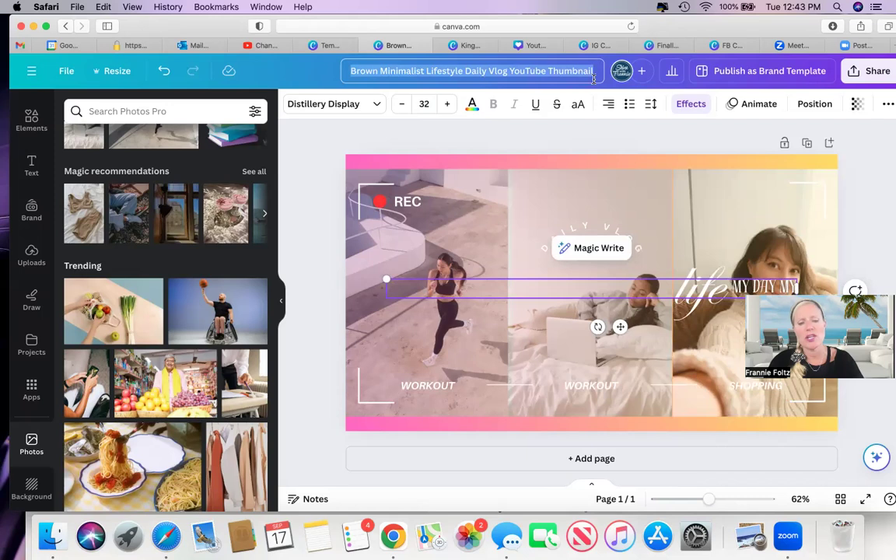
pyautogui.write('Vlog')
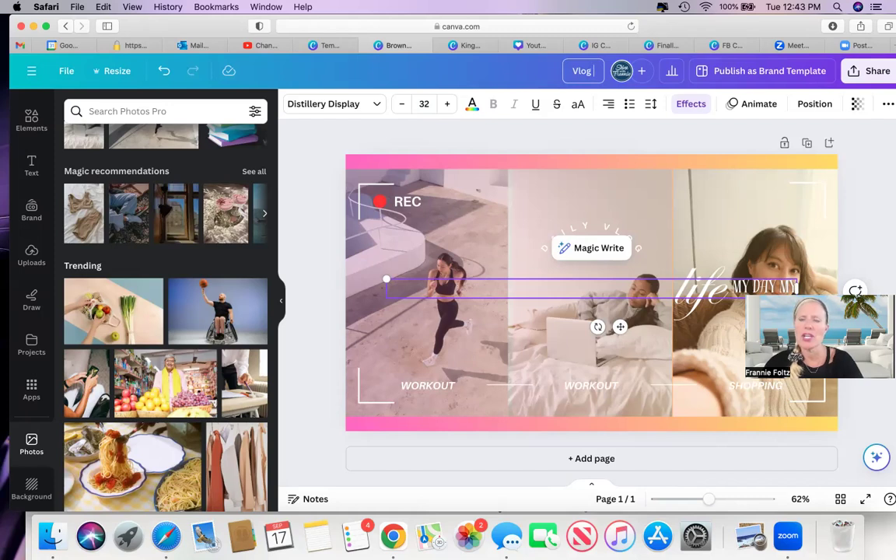
# - Download the thumbnail as a PNG at size 1 (1,280 × 720 px), and close the downloaded image's preview after viewing it
pyautogui.moveTo(665, 32); pyautogui.dragTo(634, 31)
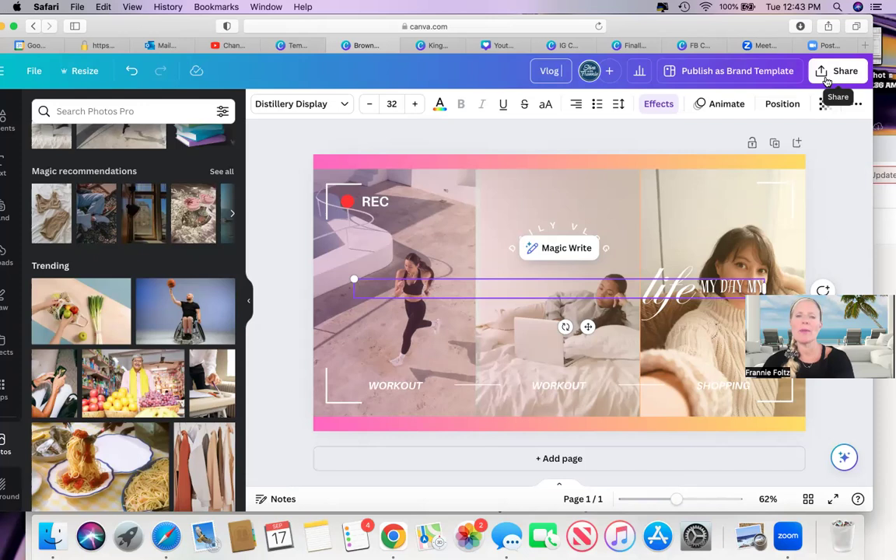
pyautogui.click(828, 78)
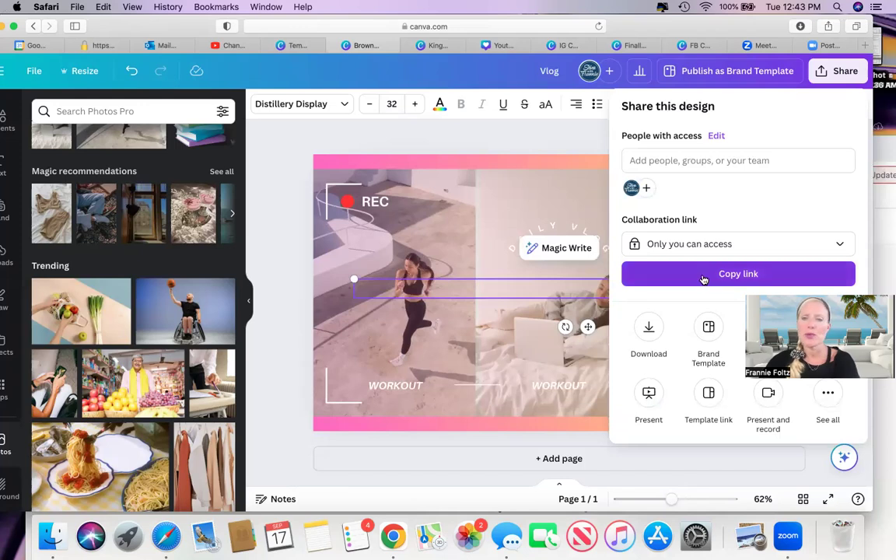
pyautogui.click(650, 327)
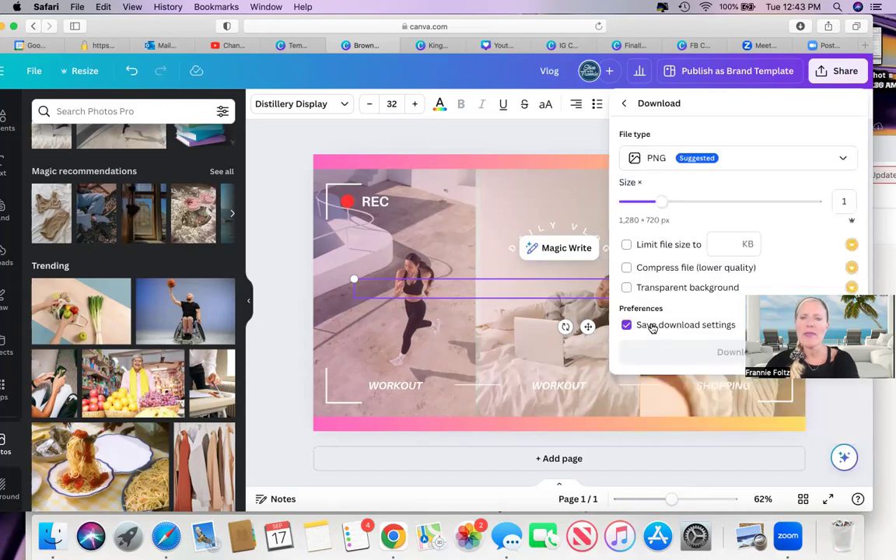
pyautogui.click(753, 164)
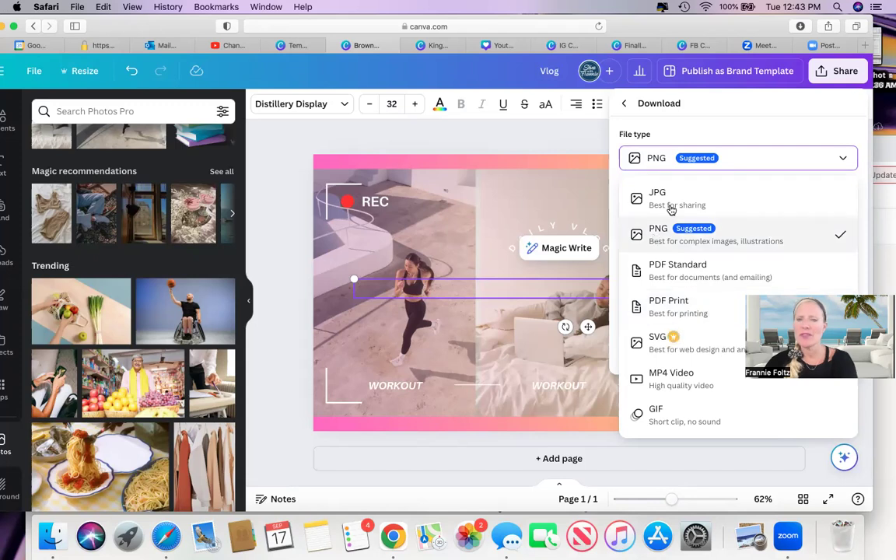
pyautogui.click(659, 236)
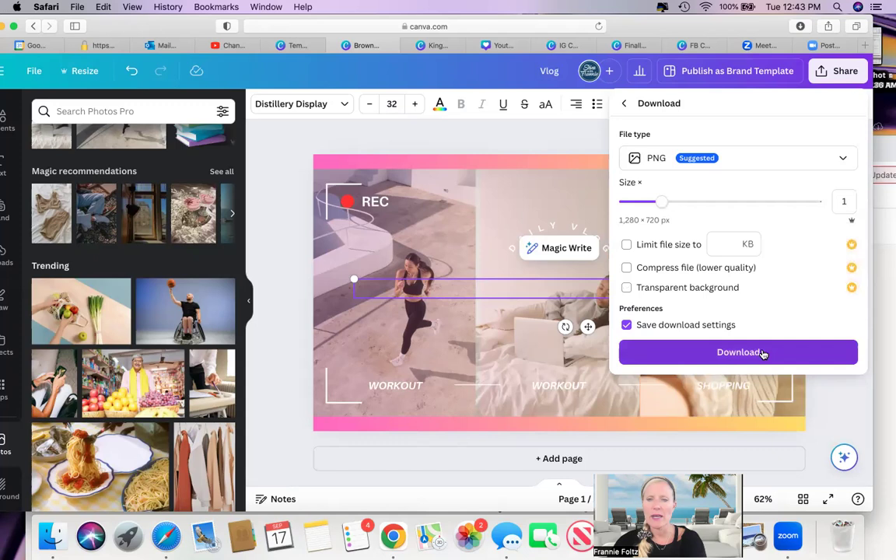
pyautogui.click(738, 352)
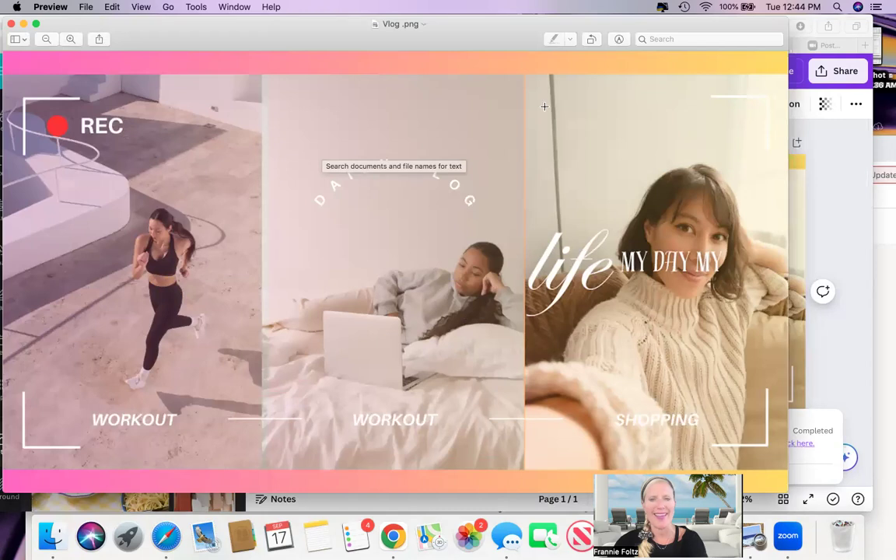
pyautogui.moveTo(188, 31); pyautogui.dragTo(260, 37)
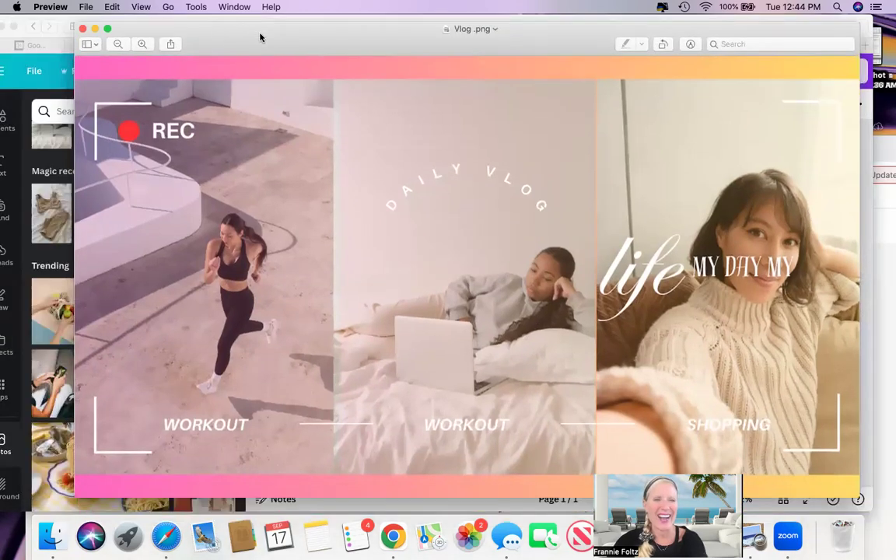
pyautogui.click(82, 29)
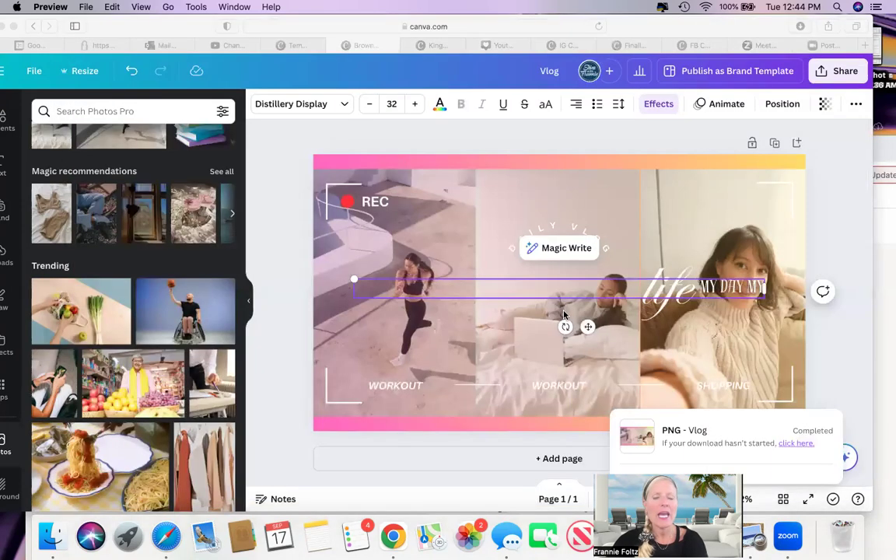